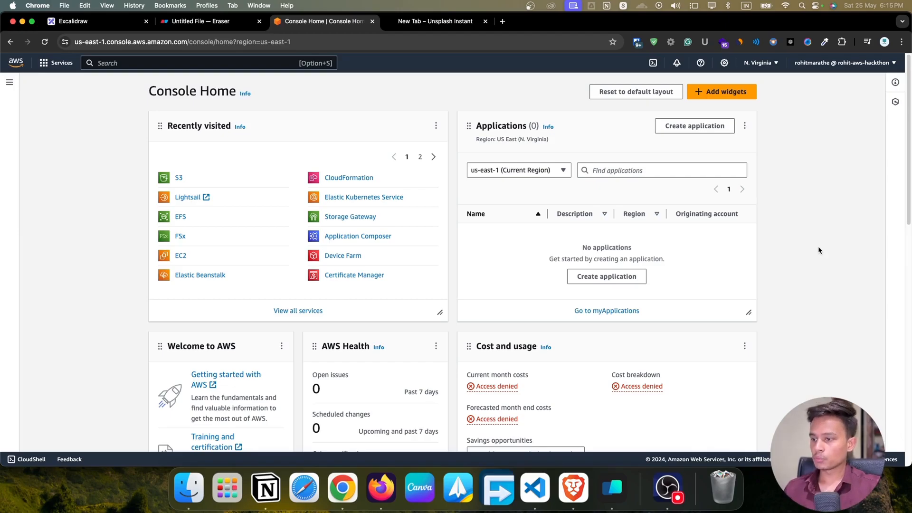
# Switch to VS Code and start the tic-tac-toe project's development server with "npm start" in the terminal
pyautogui.hotkey('ctrl', 'Right')
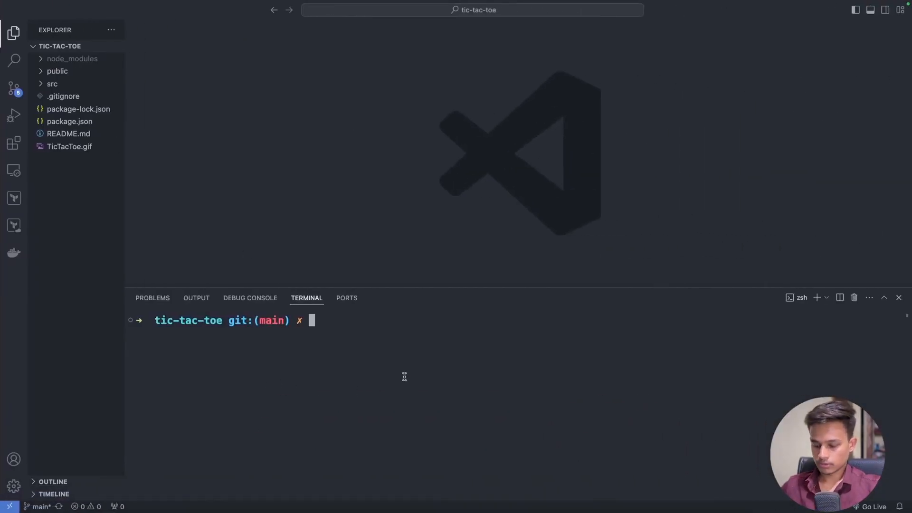
pyautogui.write('npm s')
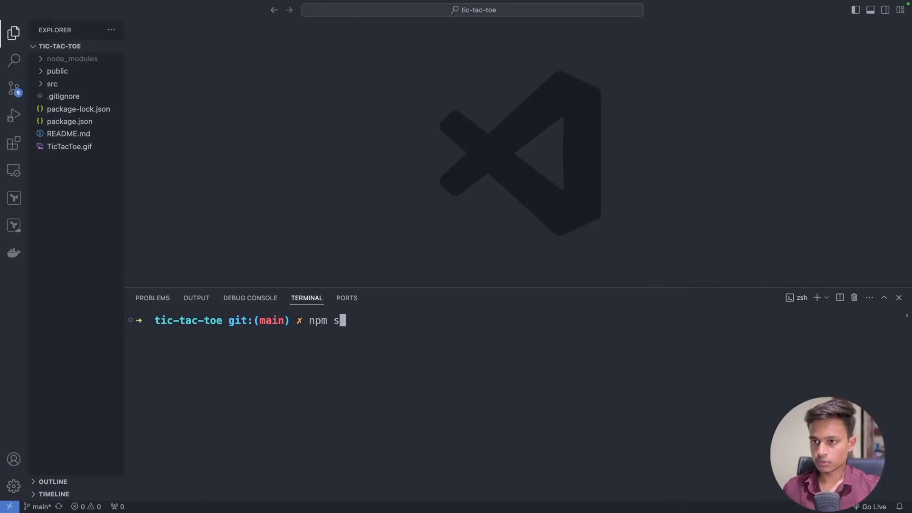
pyautogui.write('tart')
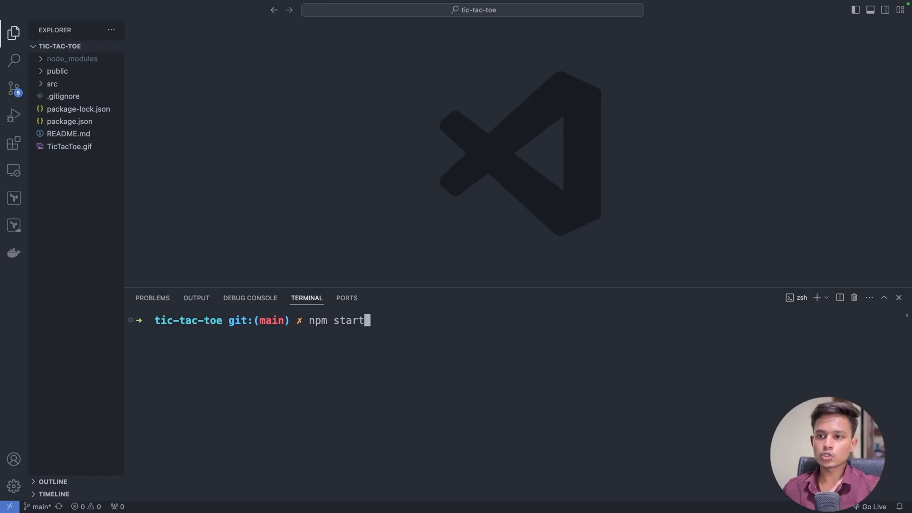
pyautogui.press('Return')
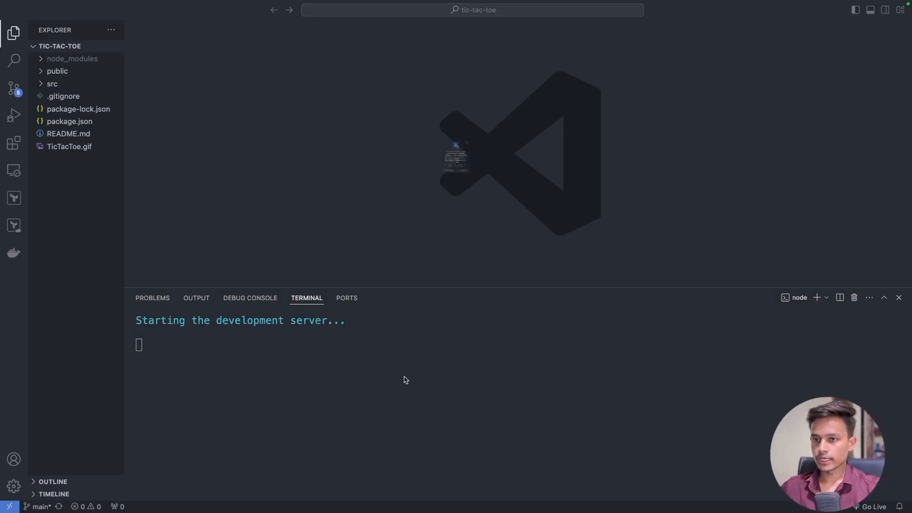
# Test the running game by marking the board's upper-left square, and stop the development server in the VS Code terminal
pyautogui.click(484, 221)
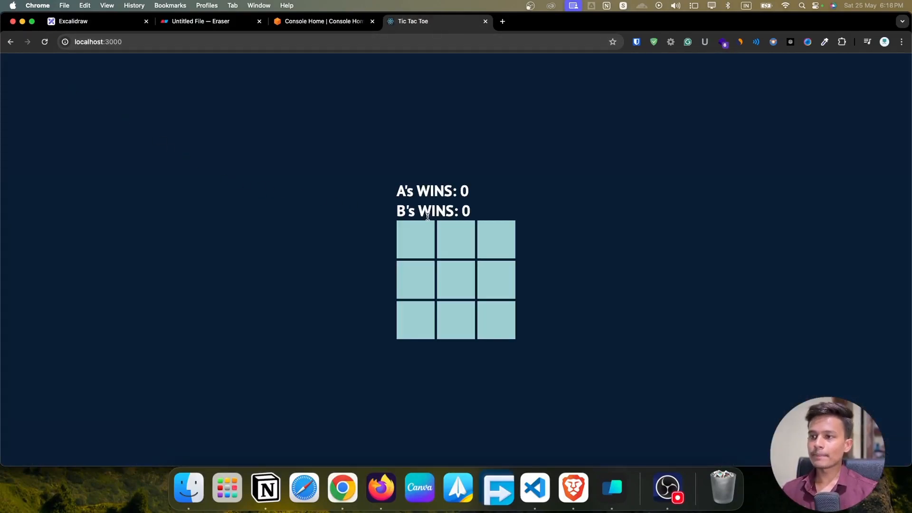
pyautogui.click(423, 231)
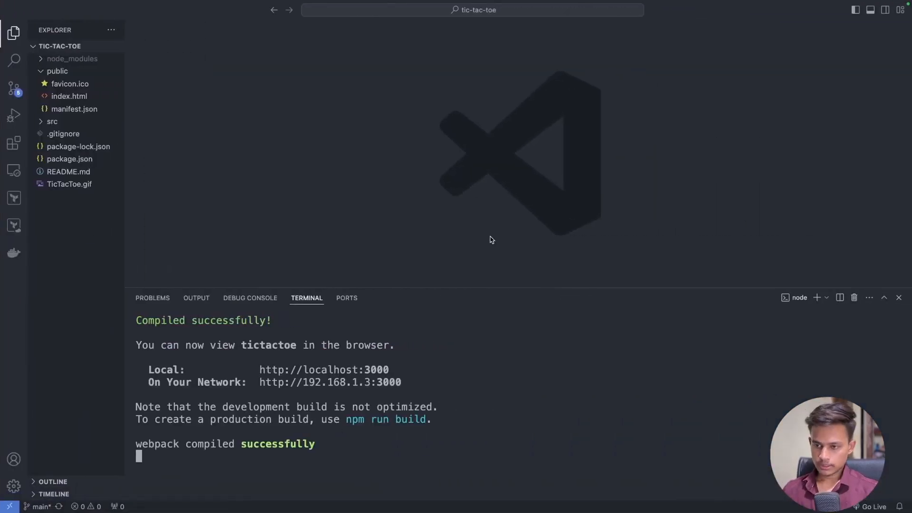
pyautogui.hotkey('ctrl', 'c')
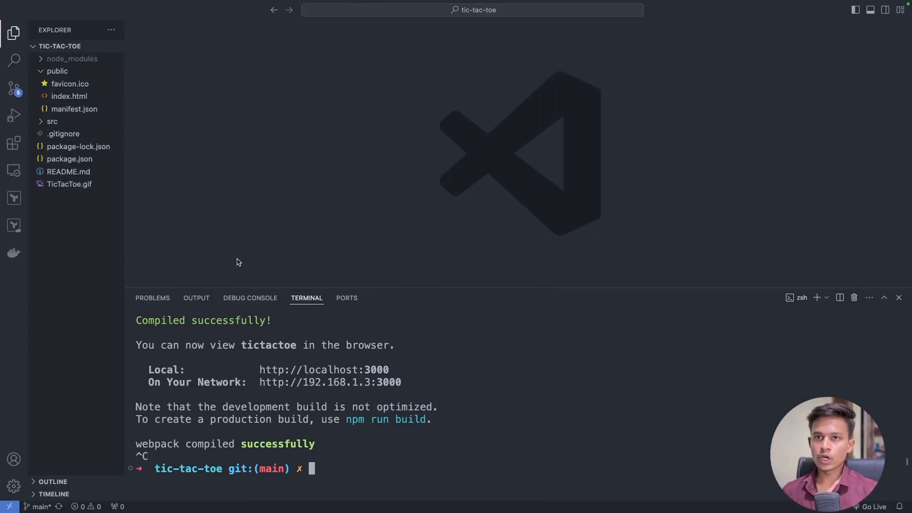
# Look through the project's public, src and node_modules folders in the file tree and collapse them again
pyautogui.click(88, 71)
pyautogui.click(90, 74)
pyautogui.click(90, 75)
pyautogui.click(88, 84)
pyautogui.click(104, 60)
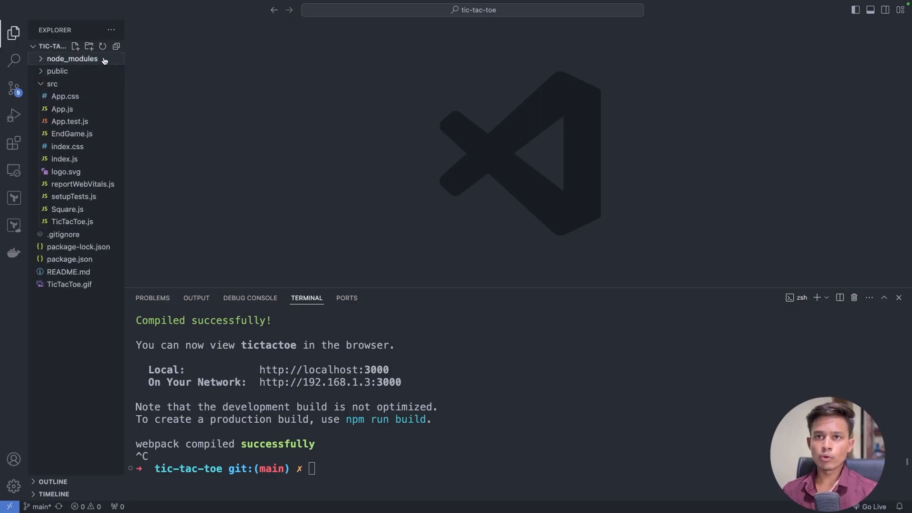
pyautogui.click(58, 83)
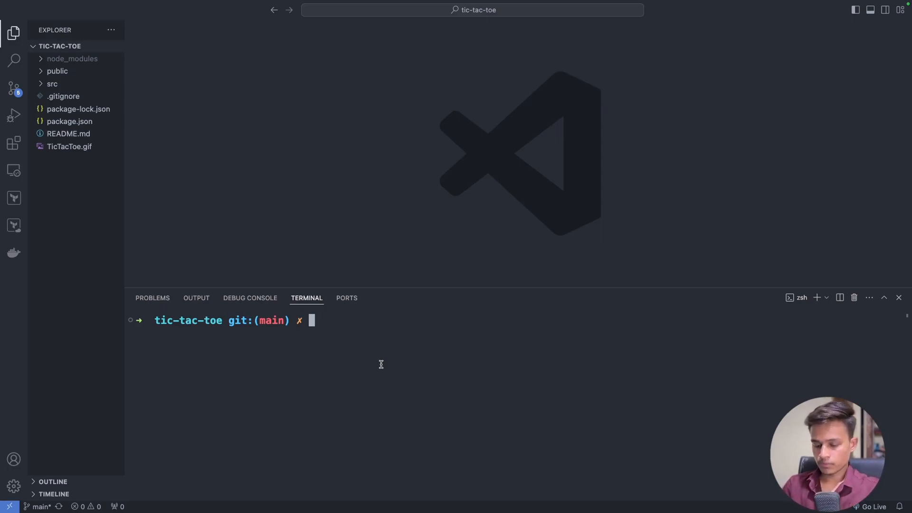
# Build the production version of the React app by running "npm run build" in the terminal
pyautogui.write('npm  run')
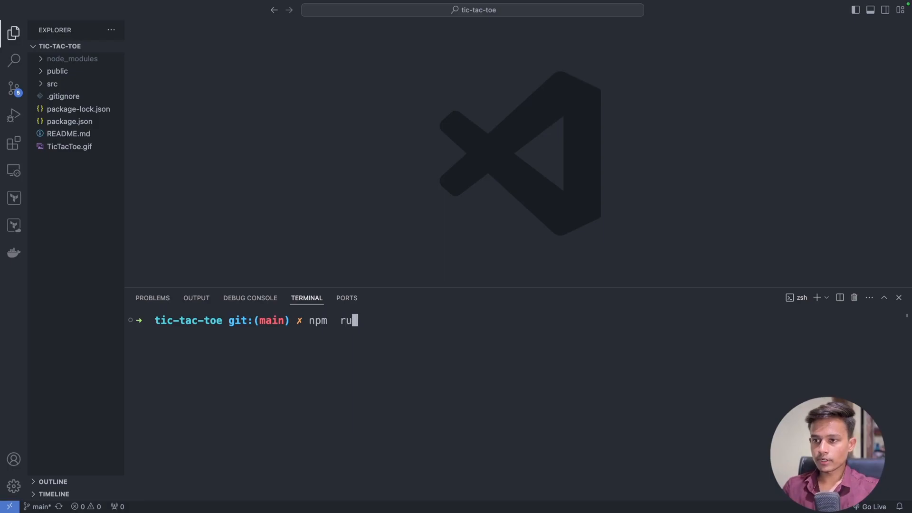
pyautogui.press('BackSpace')
pyautogui.press('BackSpace')
pyautogui.press('BackSpace')
pyautogui.press('BackSpace')
pyautogui.write('run ')
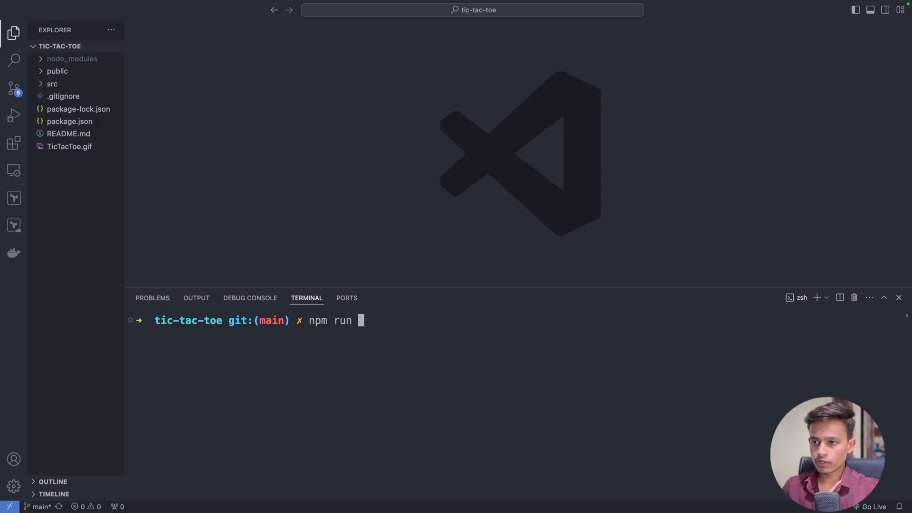
pyautogui.write('build')
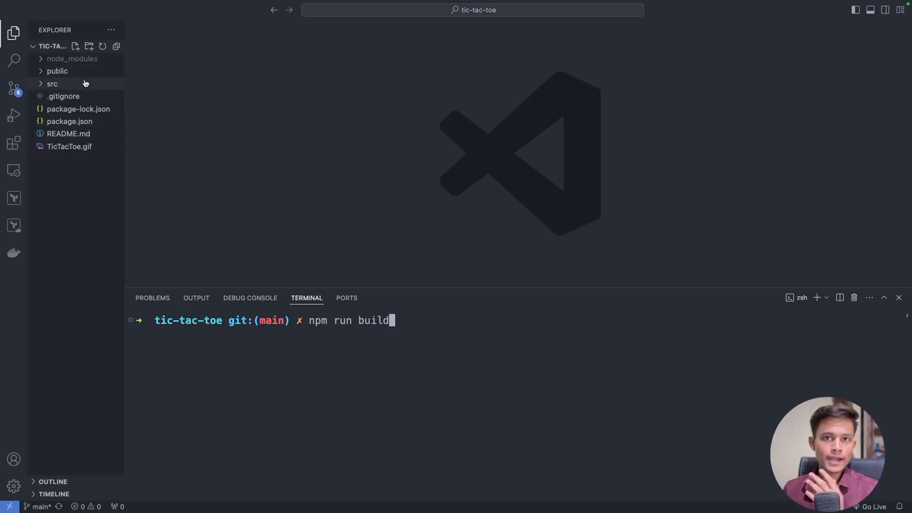
pyautogui.press('Return')
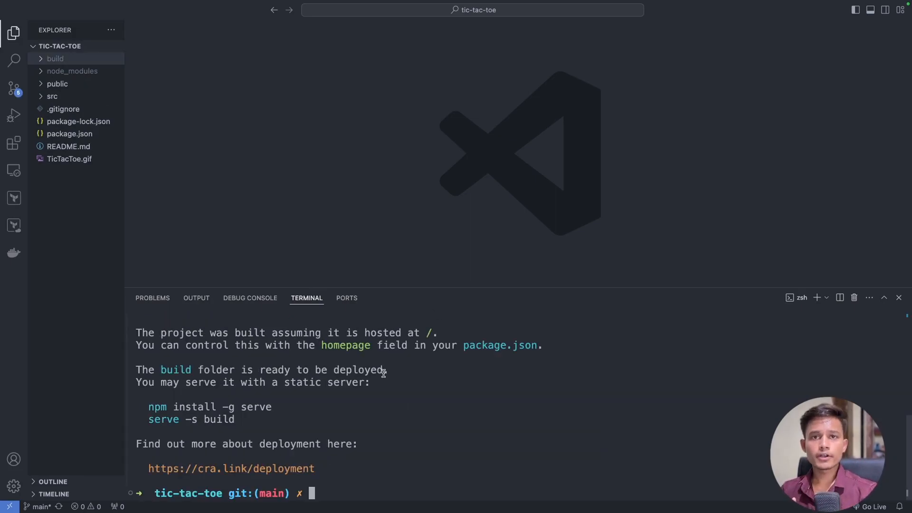
# Examine the contents of the build folder and its static subfolder, and collapse both again
pyautogui.click(87, 60)
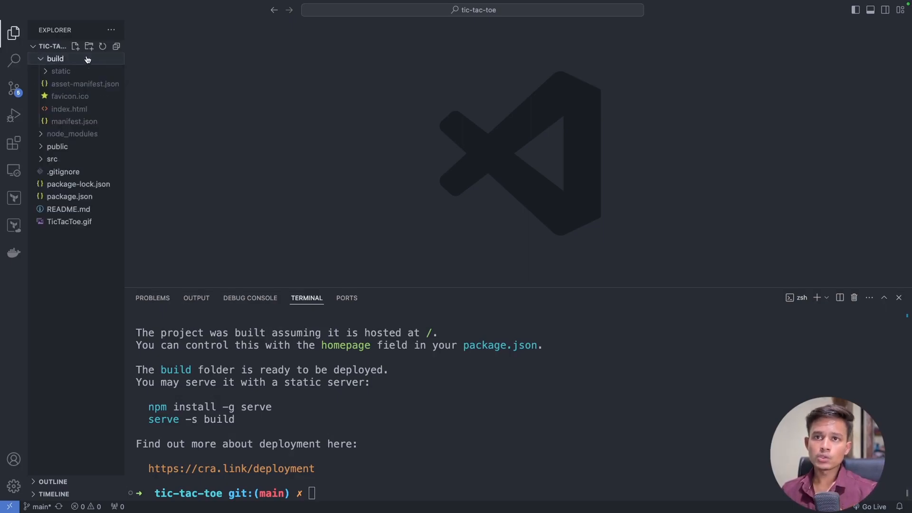
pyautogui.click(89, 72)
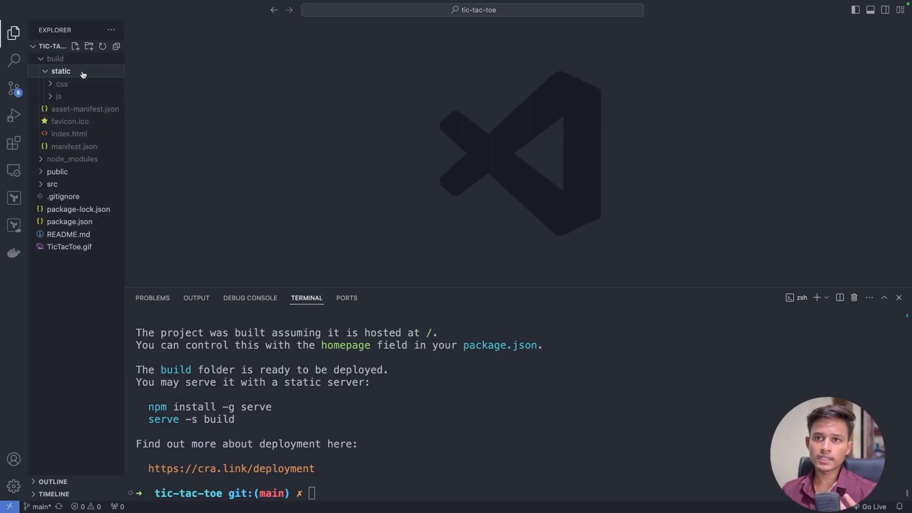
pyautogui.click(85, 72)
pyautogui.click(87, 60)
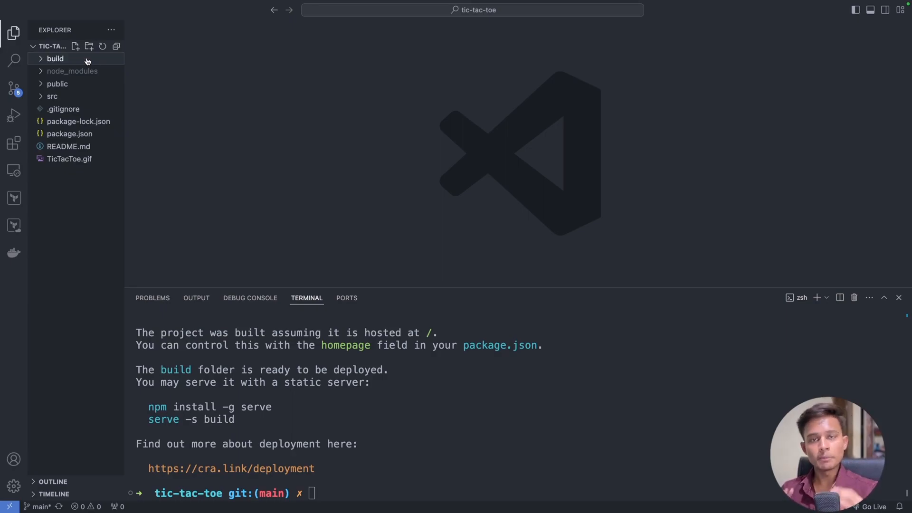
# Switch to the AWS console in Chrome, search for "s3" and open the S3 service
pyautogui.hotkey('ctrl', 'Left')
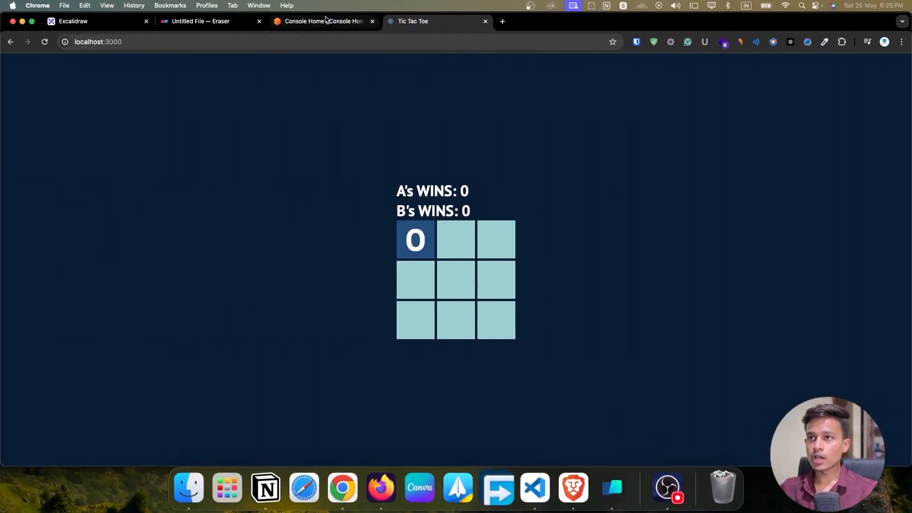
pyautogui.click(328, 21)
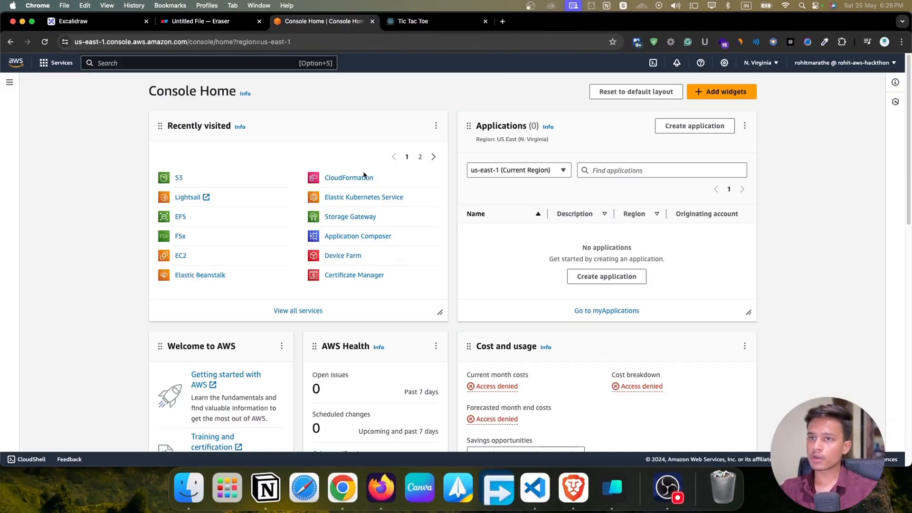
pyautogui.click(214, 61)
pyautogui.write('s3')
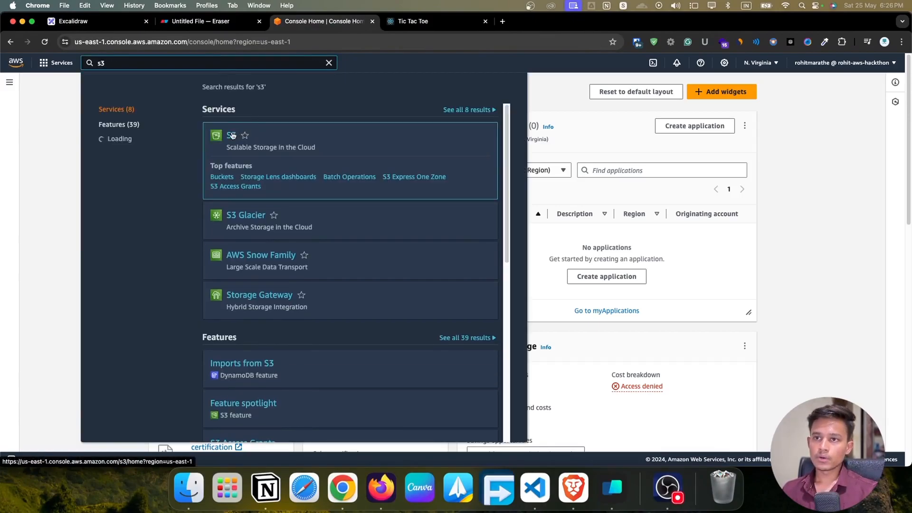
pyautogui.click(232, 135)
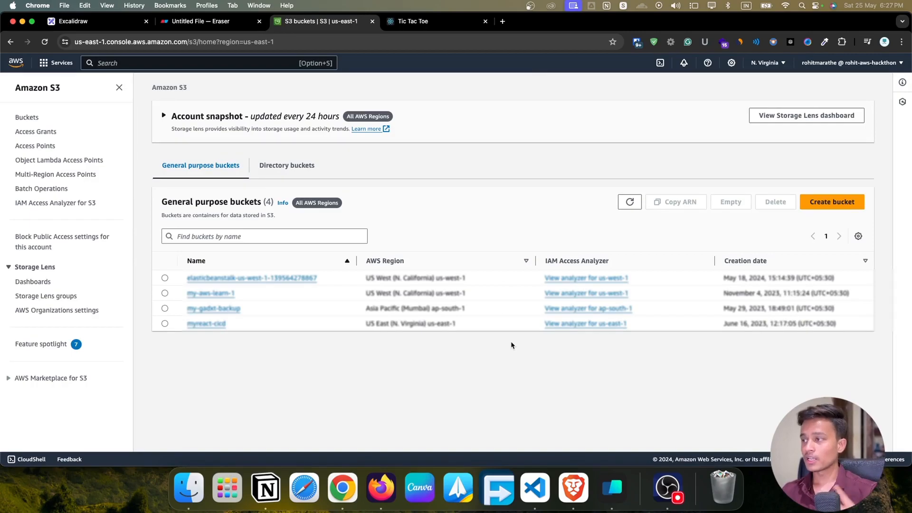
# Start creating a new S3 bucket and name it my-react-tic-tac-toe
pyautogui.click(819, 209)
pyautogui.scroll(-3, 179, 211)
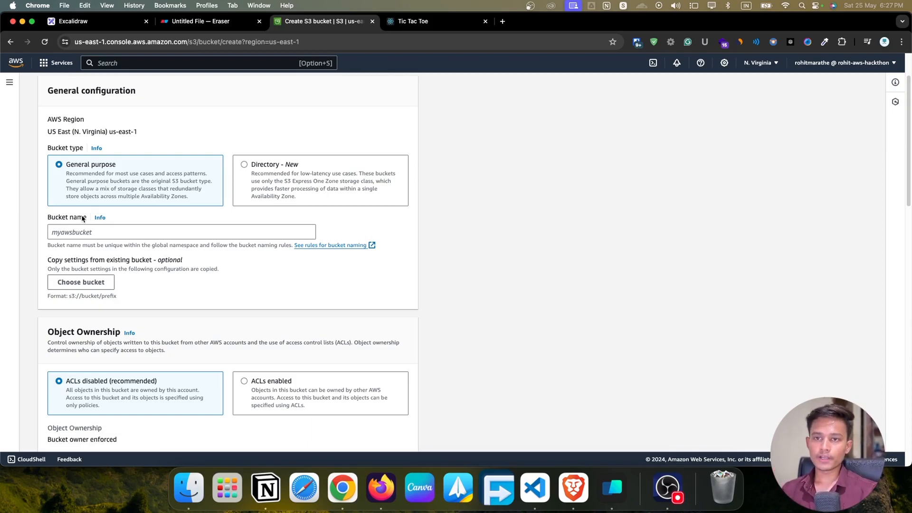
pyautogui.click(92, 231)
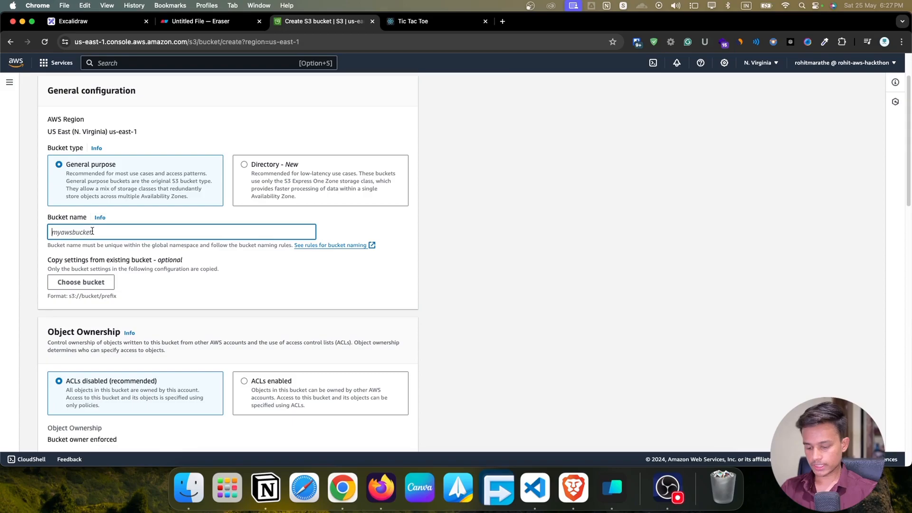
pyautogui.write('my-react-tic')
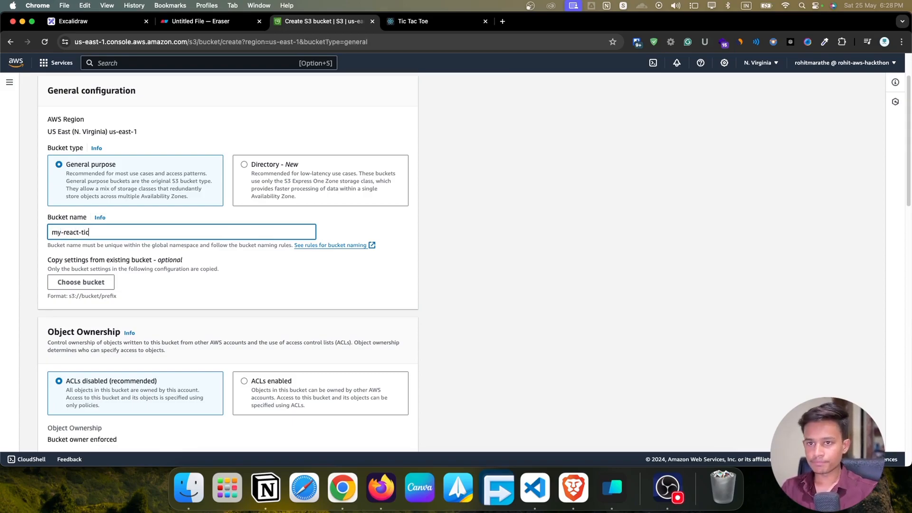
pyautogui.write('-tac')
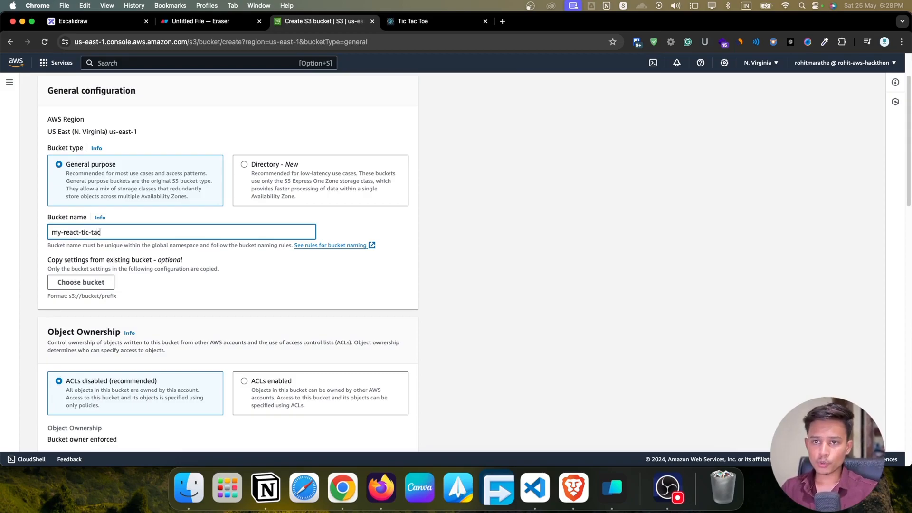
pyautogui.write('-toe')
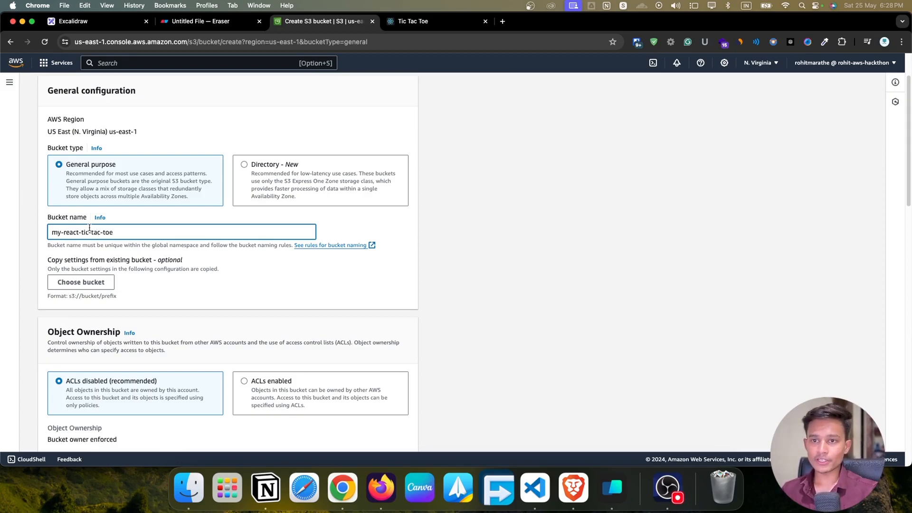
# Turn off Block all public access for the bucket and acknowledge that its objects might become public
pyautogui.scroll(-3, 183, 228)
pyautogui.scroll(-2, 182, 229)
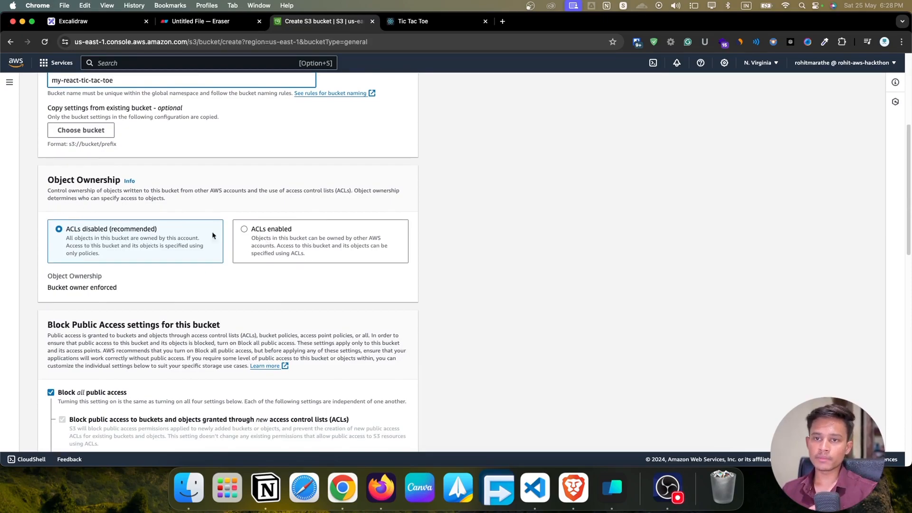
pyautogui.scroll(-3, 157, 228)
pyautogui.scroll(-1, 142, 225)
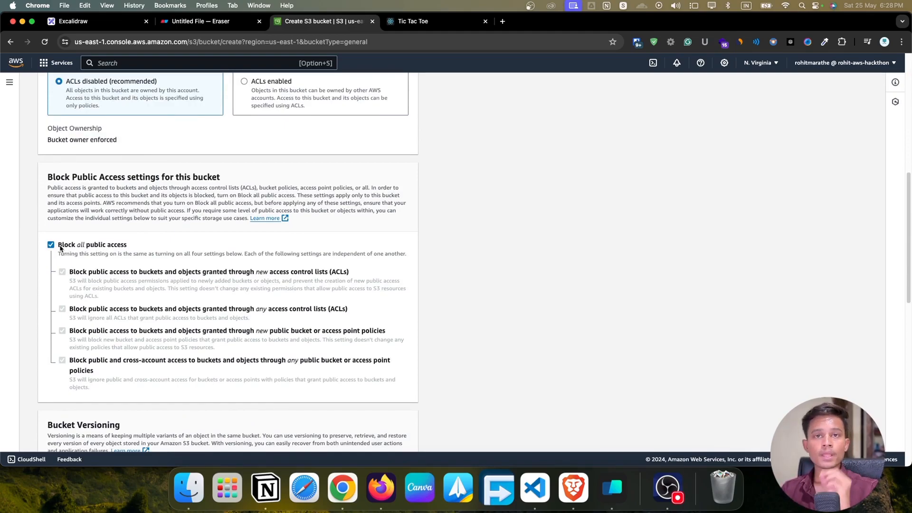
pyautogui.click(53, 245)
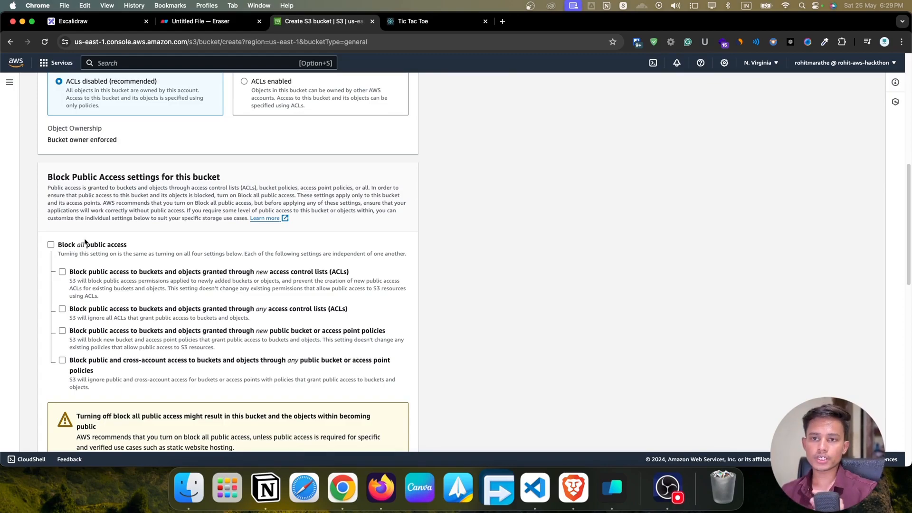
pyautogui.scroll(-5, 86, 242)
pyautogui.scroll(-2, 86, 242)
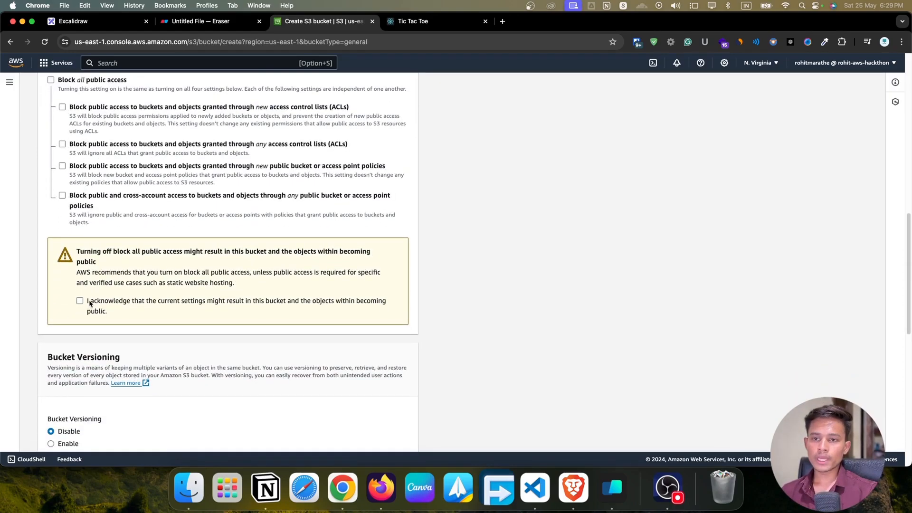
pyautogui.click(79, 301)
# Create the bucket with the default settings for versioning, tags and encryption
pyautogui.scroll(-7, 134, 267)
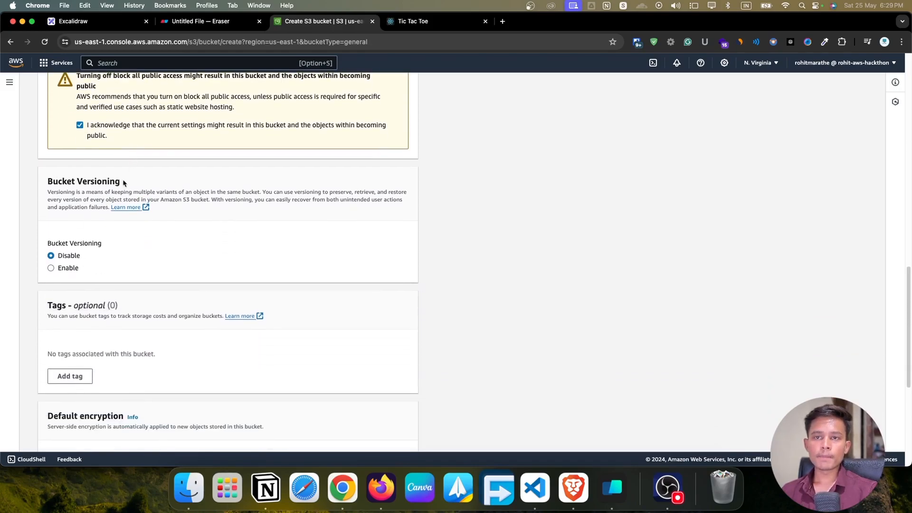
pyautogui.scroll(-3, 114, 200)
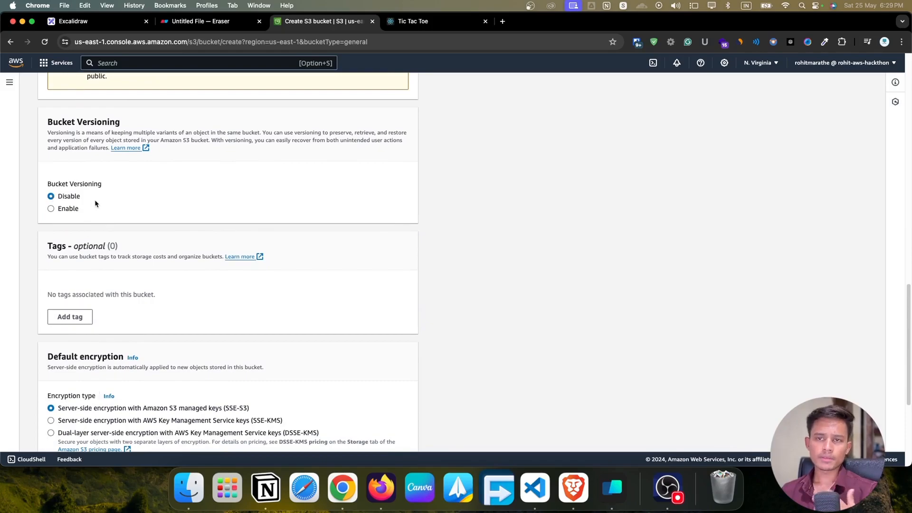
pyautogui.scroll(-6, 95, 204)
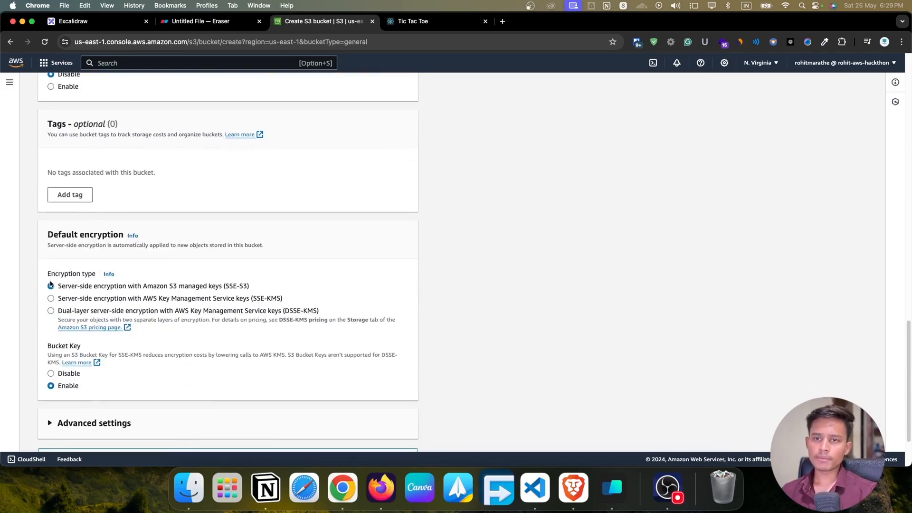
pyautogui.scroll(-4, 51, 288)
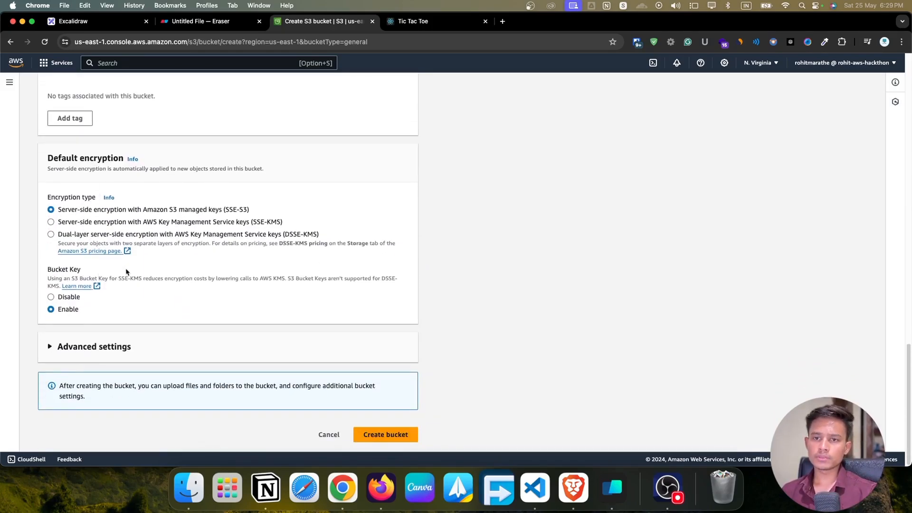
pyautogui.click(380, 435)
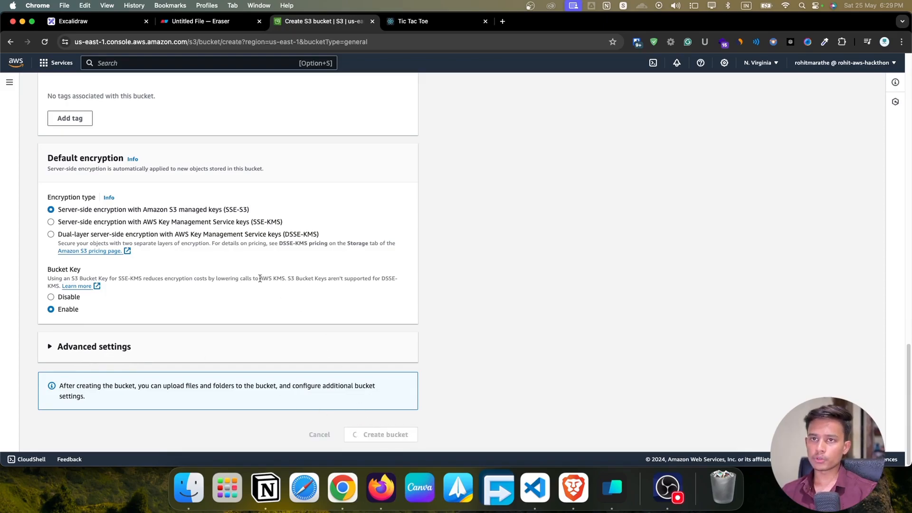
pyautogui.scroll(5, 312, 331)
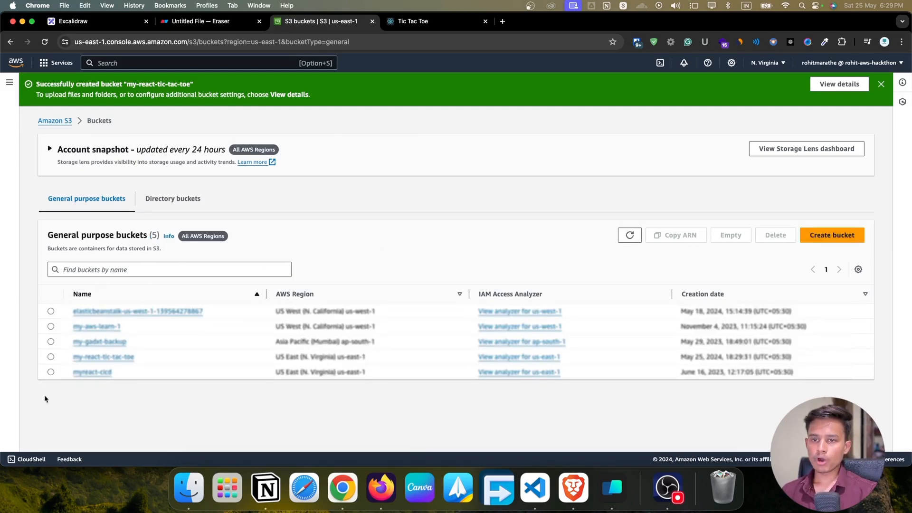
# Open the my-react-tic-tac-toe bucket's properties and start editing its static website hosting settings
pyautogui.click(98, 359)
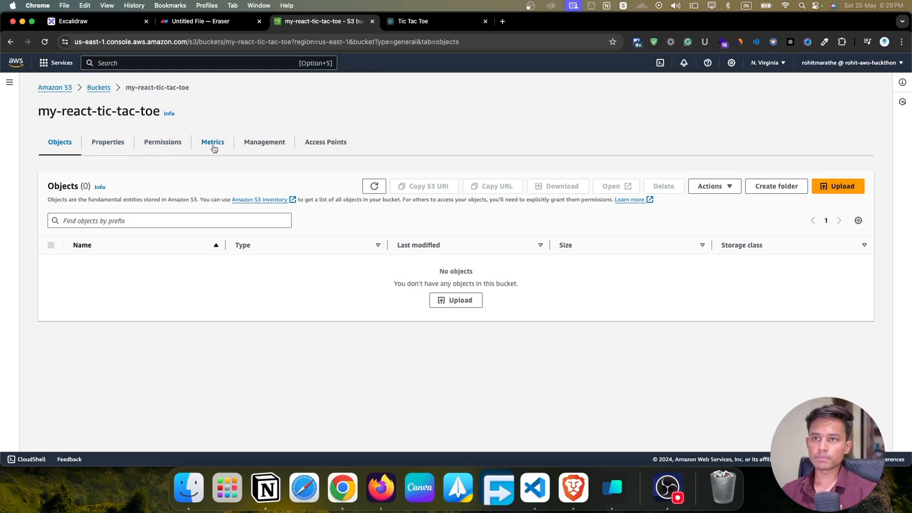
pyautogui.click(101, 150)
pyautogui.scroll(-2, 123, 176)
pyautogui.scroll(-10, 122, 176)
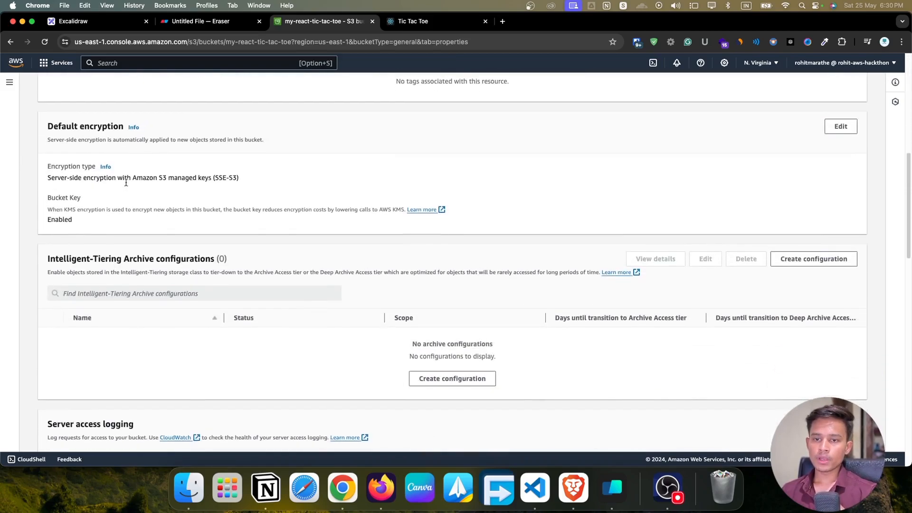
pyautogui.scroll(-10, 126, 182)
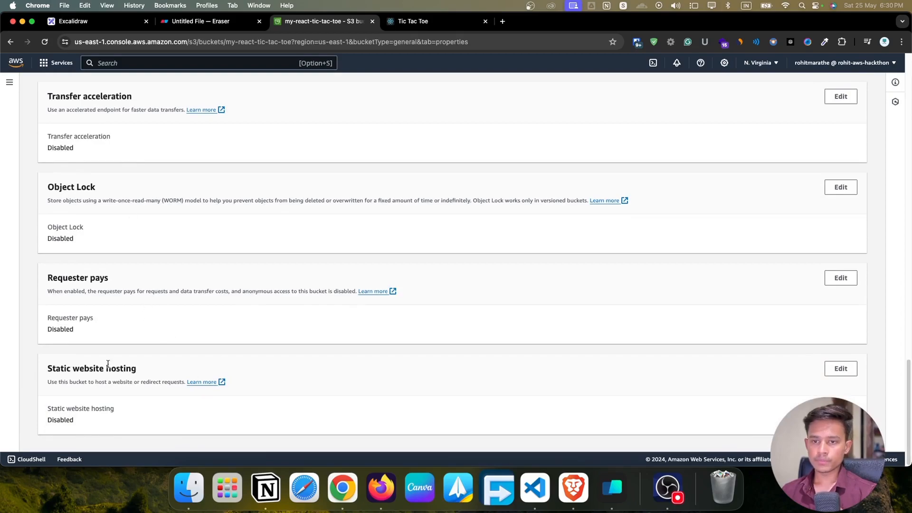
pyautogui.moveTo(47, 364); pyautogui.dragTo(168, 375)
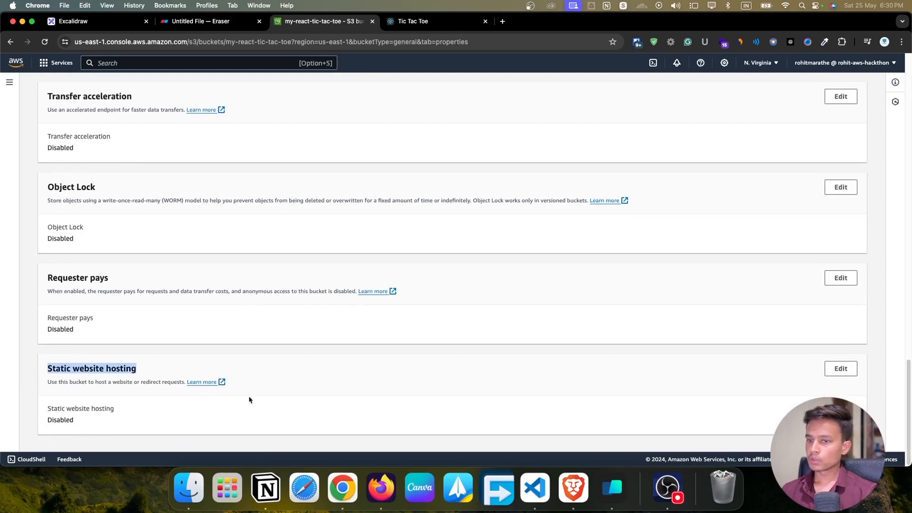
pyautogui.doubleClick(55, 417)
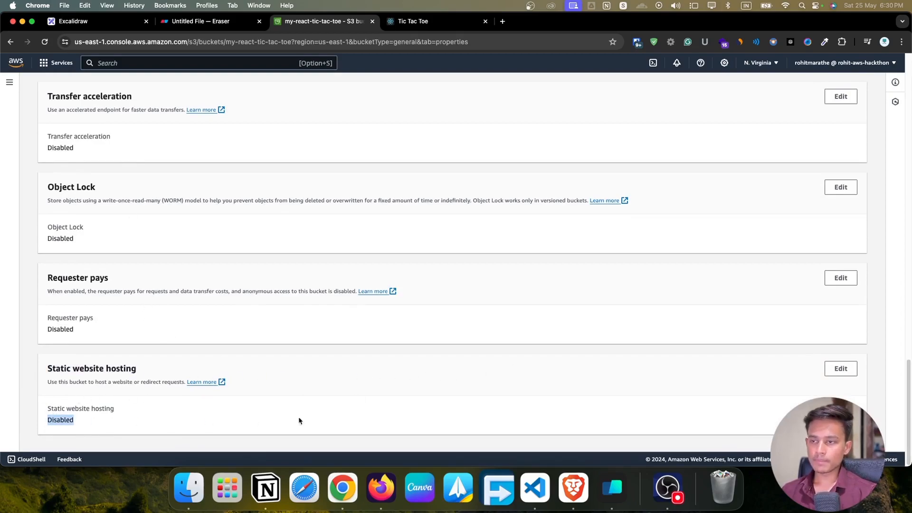
pyautogui.click(841, 369)
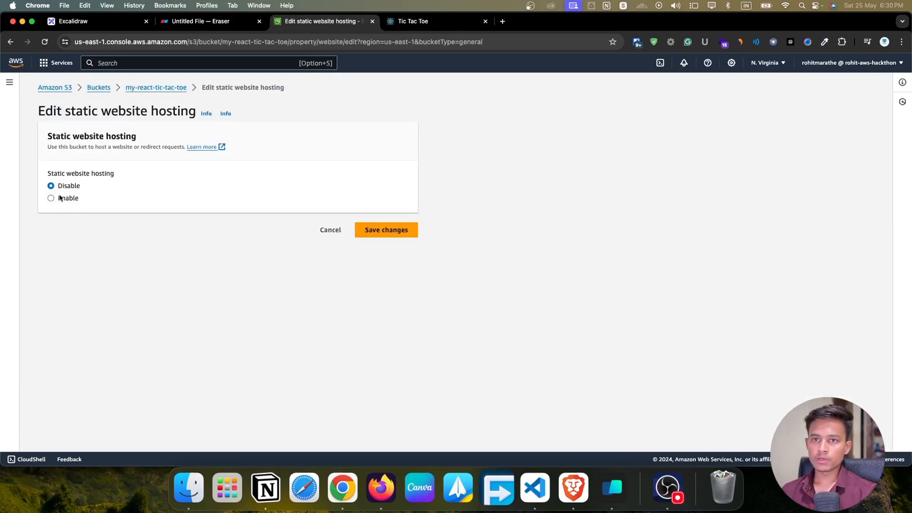
# Enable static website hosting with index.html as the index document and save the changes
pyautogui.click(60, 198)
pyautogui.scroll(-3, 123, 235)
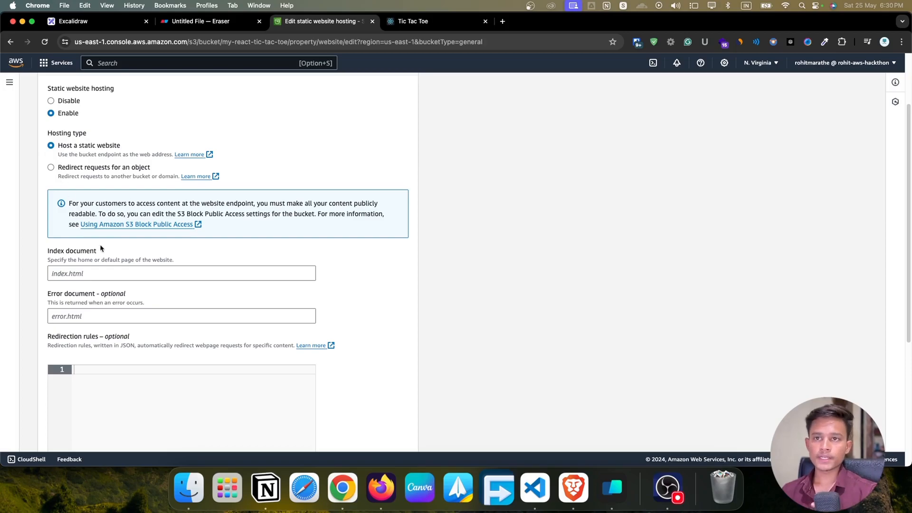
pyautogui.click(85, 275)
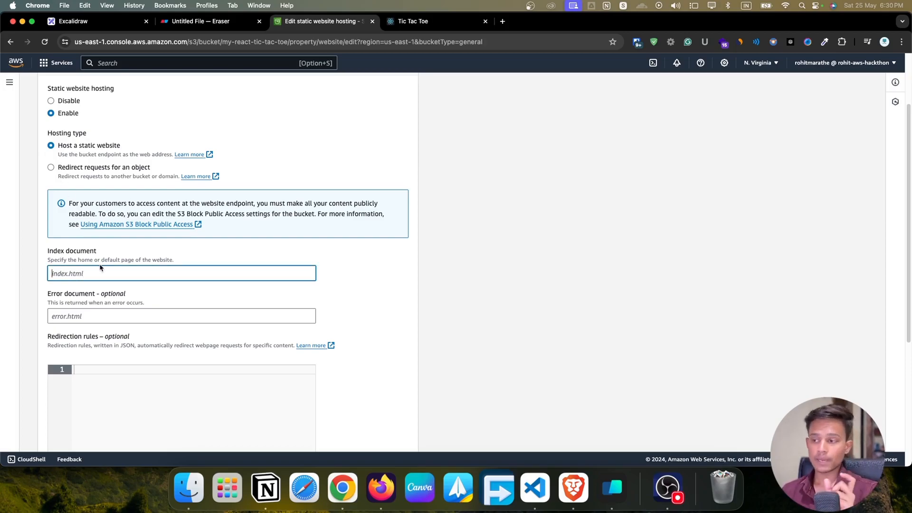
pyautogui.write('in')
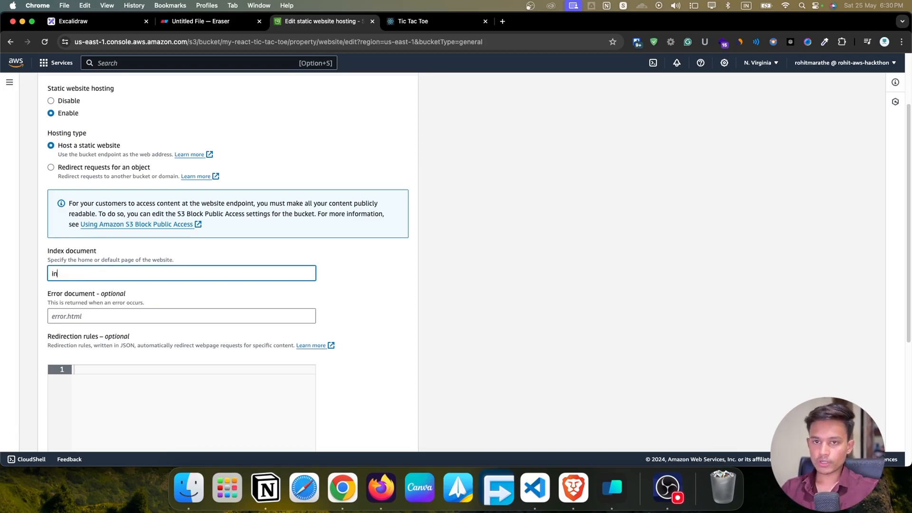
pyautogui.write('dex.html')
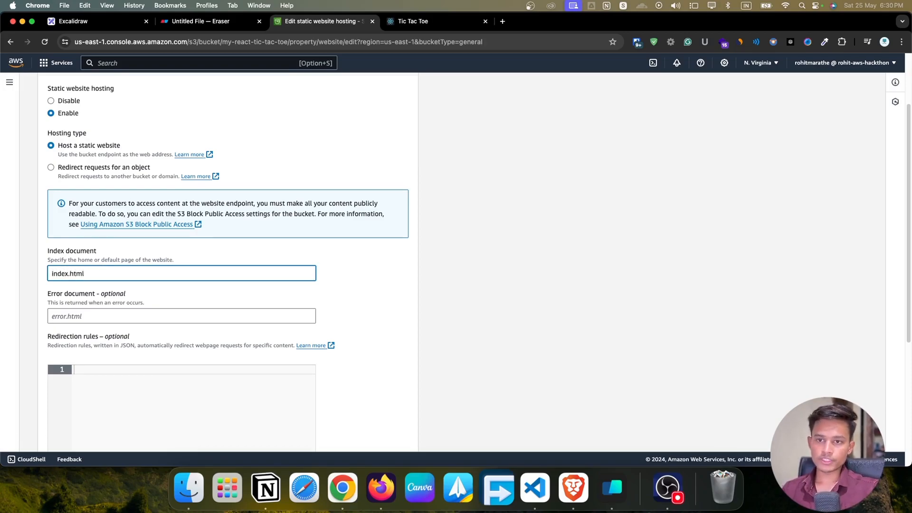
pyautogui.scroll(-5, 136, 263)
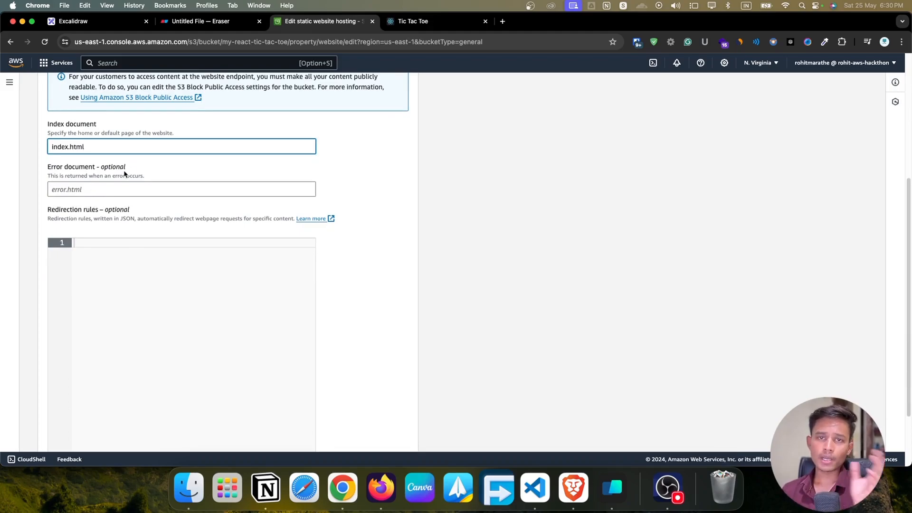
pyautogui.scroll(-4, 125, 174)
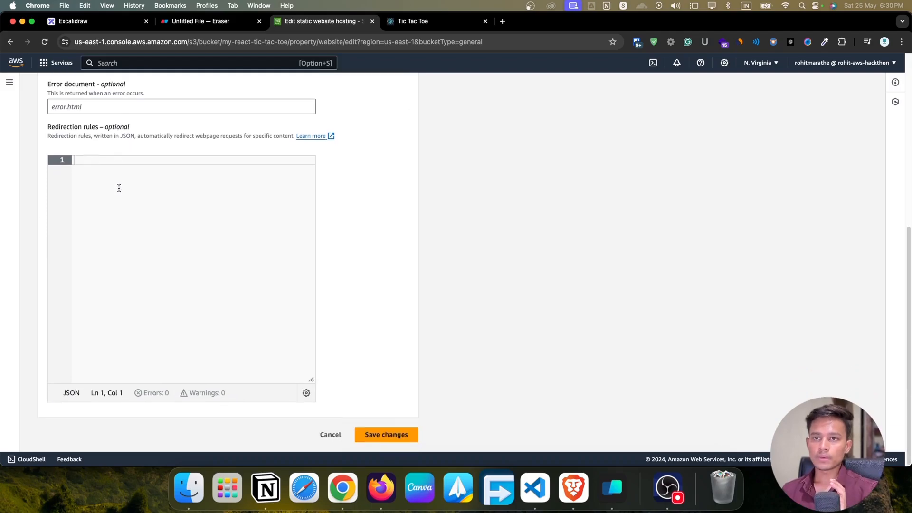
pyautogui.click(385, 435)
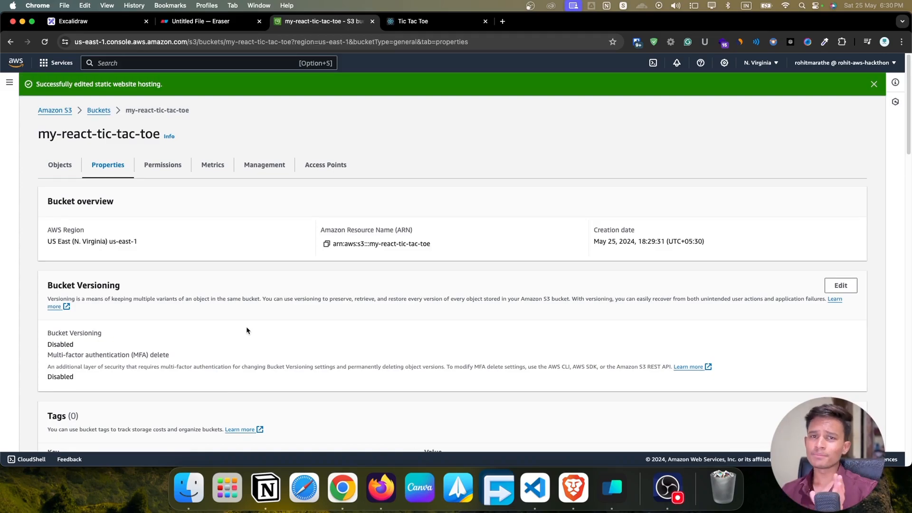
# Go to the bucket's permissions and open its bucket policy for editing
pyautogui.click(171, 170)
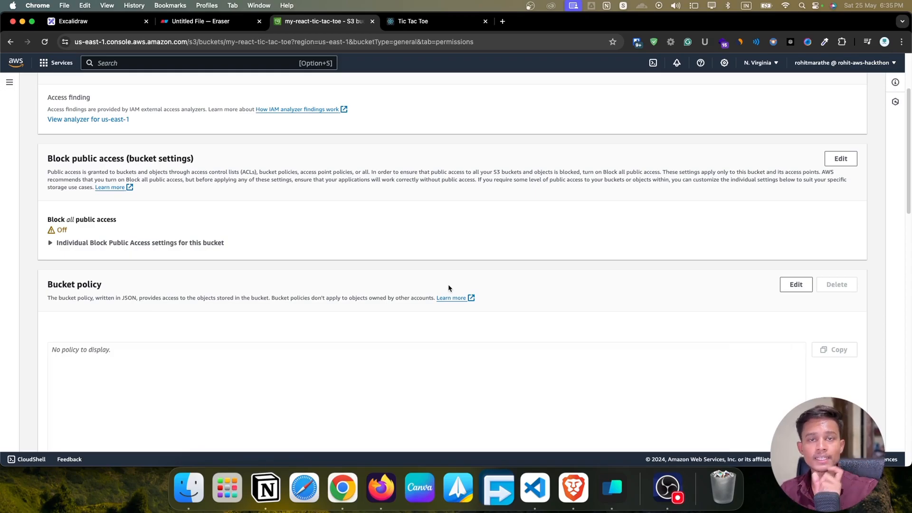
pyautogui.scroll(-1, 157, 301)
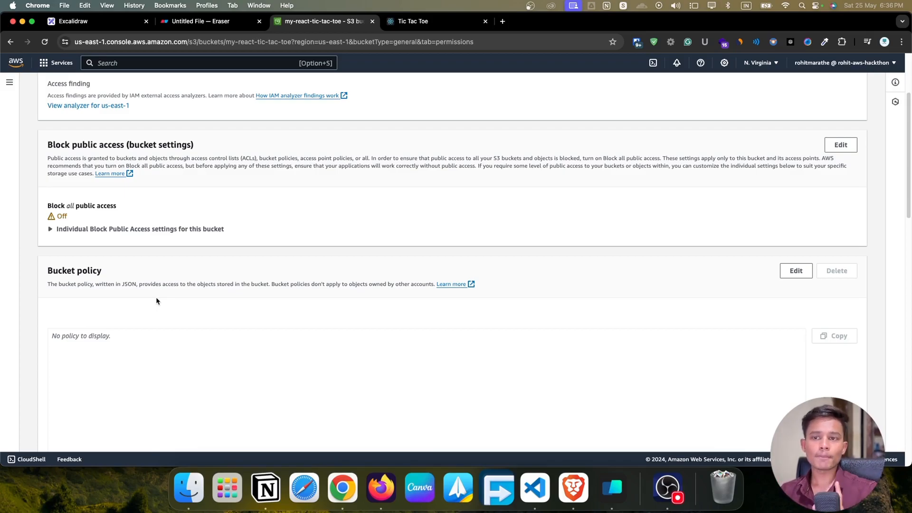
pyautogui.scroll(-3, 156, 301)
pyautogui.click(148, 298)
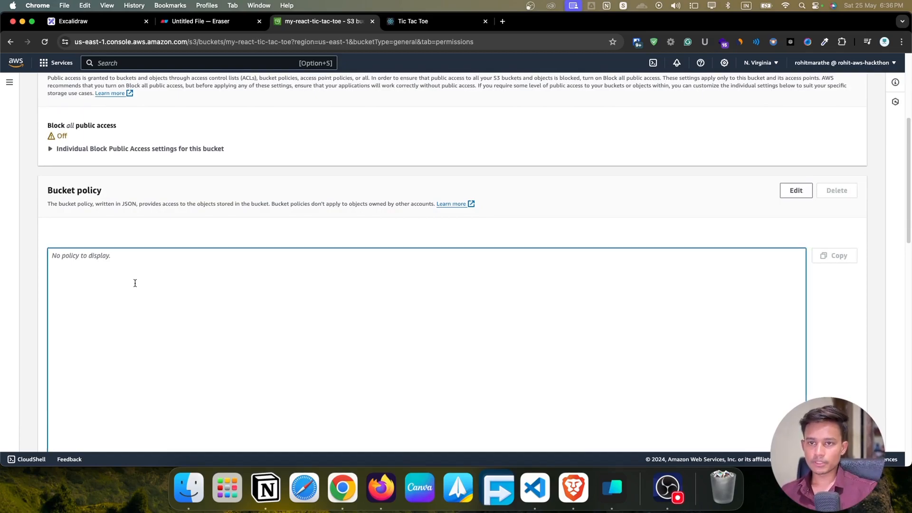
pyautogui.rightClick(133, 269)
pyautogui.click(110, 290)
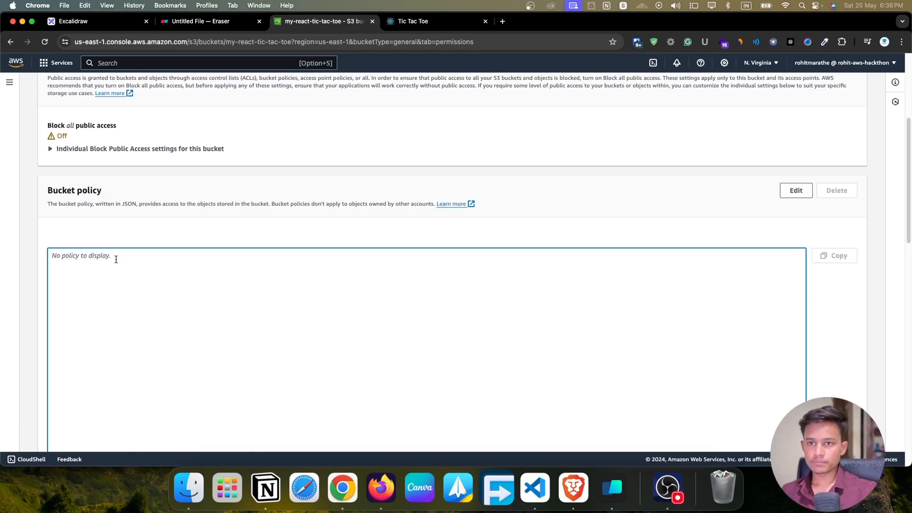
pyautogui.click(797, 190)
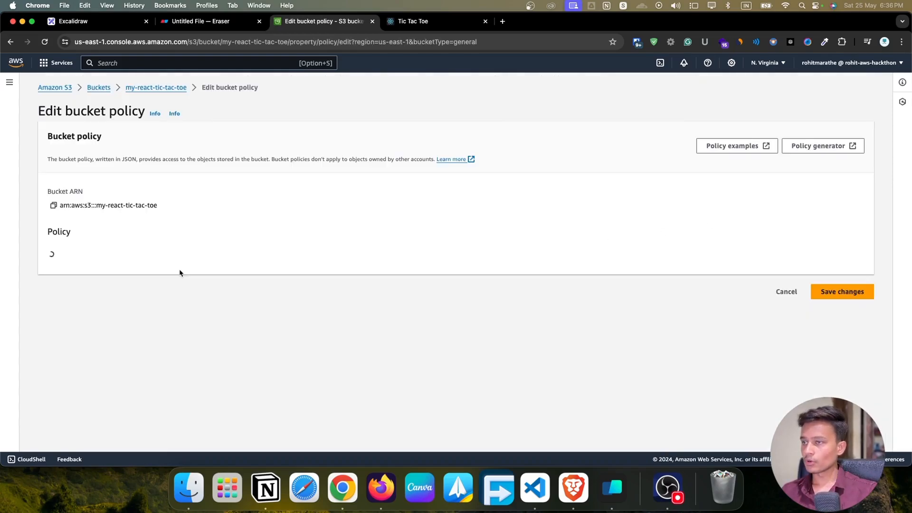
# Insert a PublicReadGetObject policy allowing s3:GetObject for principal "*" on resource arn:aws:s3:::bucketname/*
pyautogui.scroll(-5, 112, 251)
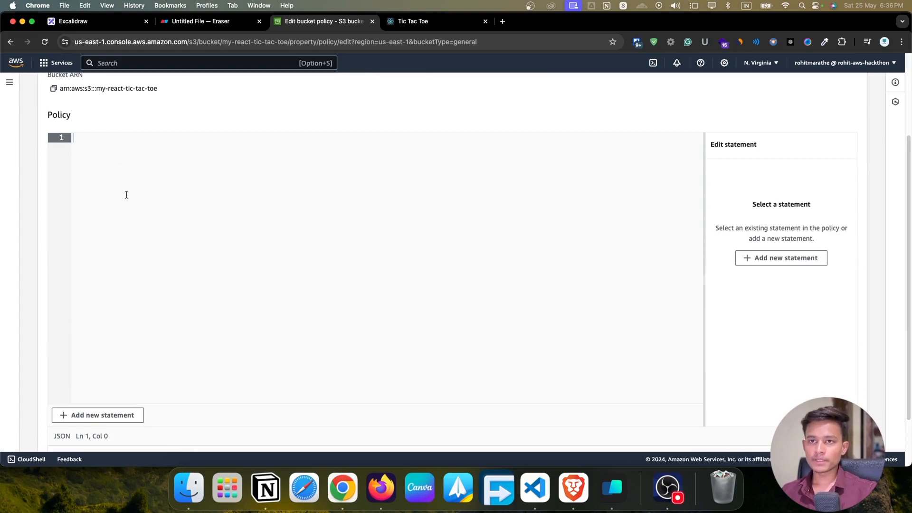
pyautogui.click(95, 140)
pyautogui.write('v')
pyautogui.press('BackSpace')
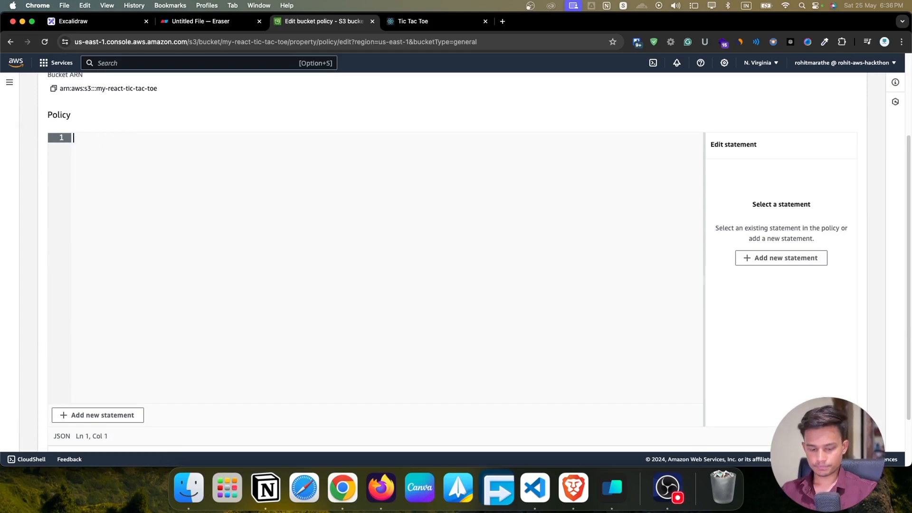
pyautogui.write('{     "Version": "2012-10-17",     "Statement": [         {             "Sid": "PublicReadGetObject",             "Effect": "Allow",             "Principal": "*",             "Action": "s3:GetObject",             "Resource": "arn:aws:s3:::bucketname/*"         }     ] }')
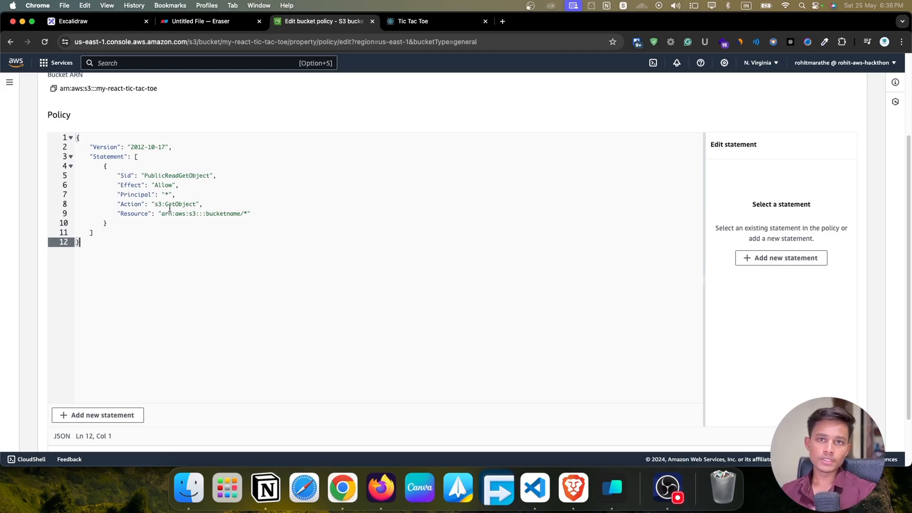
# Replace the placeholder ARN in the policy's Resource line with the copied bucket ARN, giving arn:aws:s3:::my-react-tic-tac-toe/*
pyautogui.click(234, 215)
pyautogui.click(225, 259)
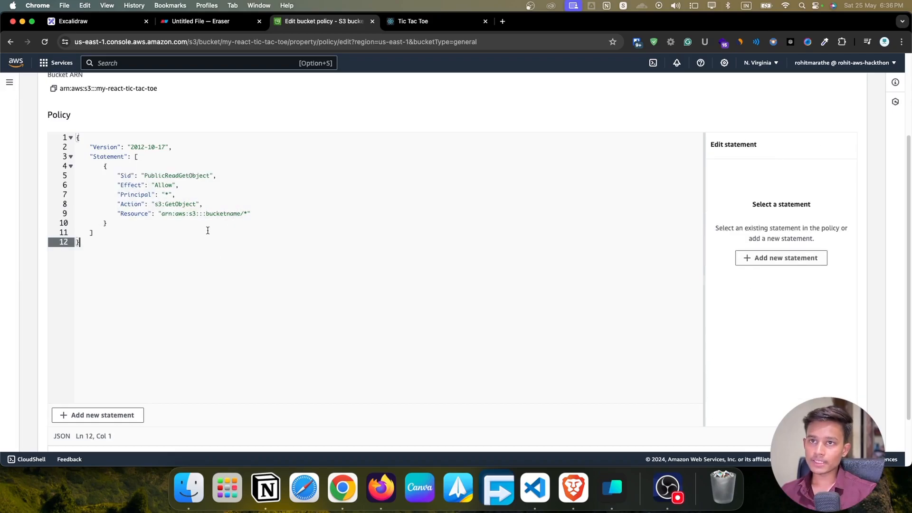
pyautogui.click(241, 213)
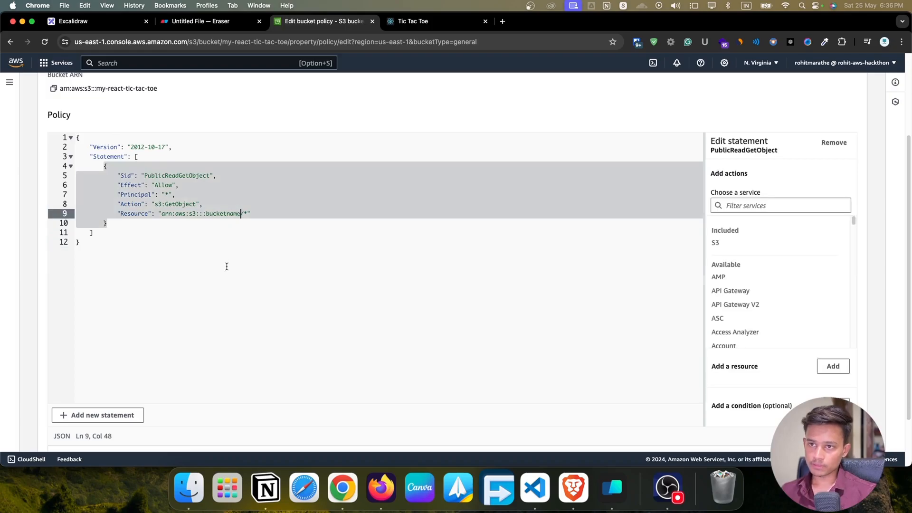
pyautogui.press('BackSpace')
pyautogui.press('BackSpace')
pyautogui.press('BackSpace')
pyautogui.press('BackSpace')
pyautogui.press('BackSpace')
pyautogui.press('BackSpace')
pyautogui.press('BackSpace')
pyautogui.press('BackSpace')
pyautogui.press('BackSpace')
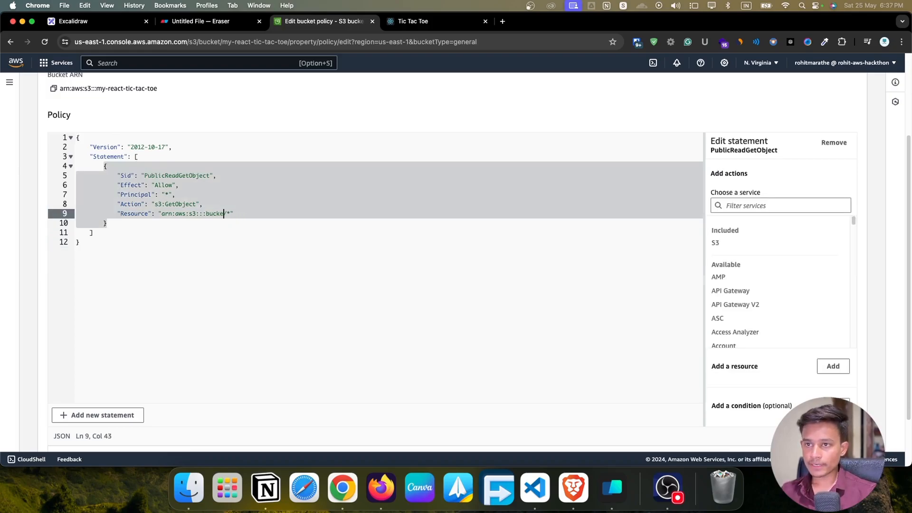
pyautogui.press('BackSpace')
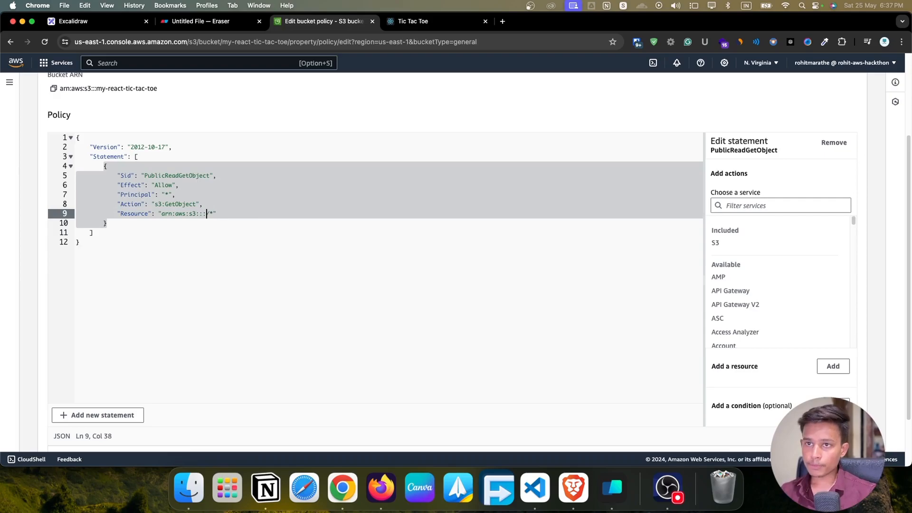
pyautogui.moveTo(159, 88); pyautogui.dragTo(102, 90)
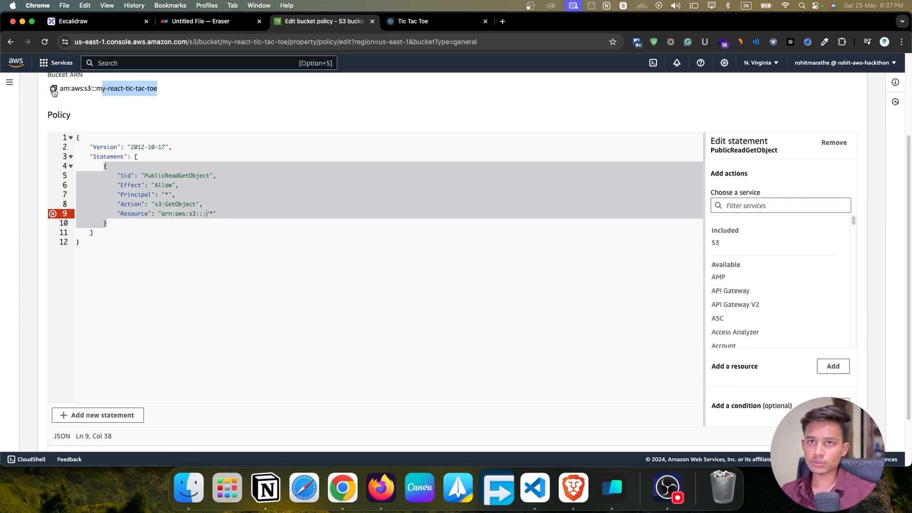
pyautogui.click(54, 90)
pyautogui.moveTo(162, 214)
pyautogui.mouseDown()
pyautogui.moveTo(217, 214)
pyautogui.moveTo(162, 214)
pyautogui.mouseUp()
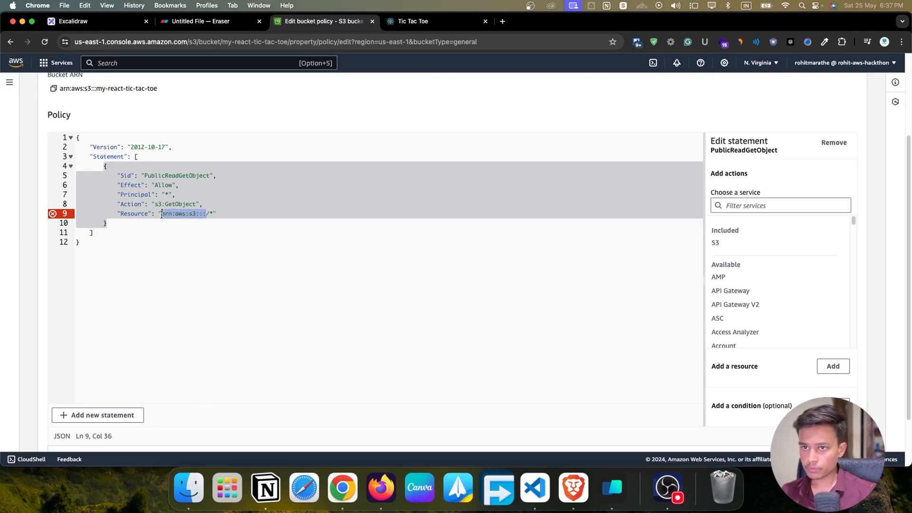
pyautogui.press('super+v')
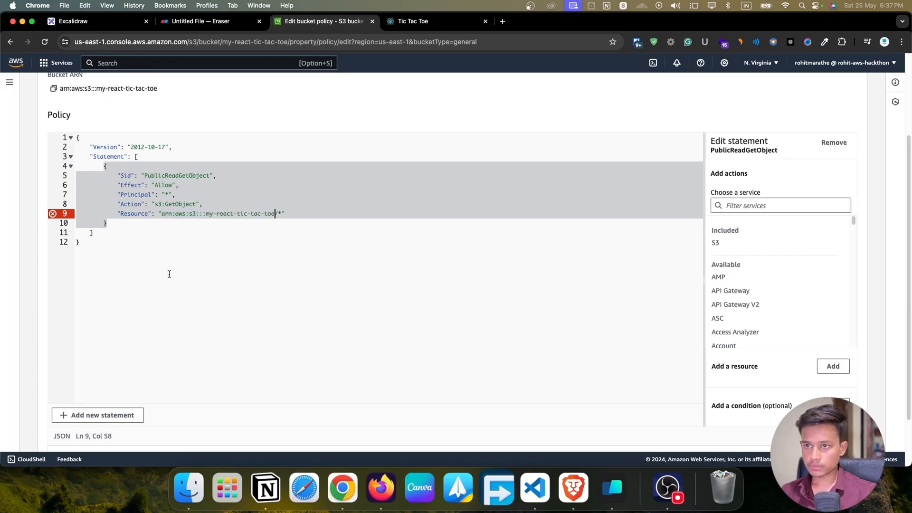
# Save the edited bucket policy
pyautogui.click(357, 284)
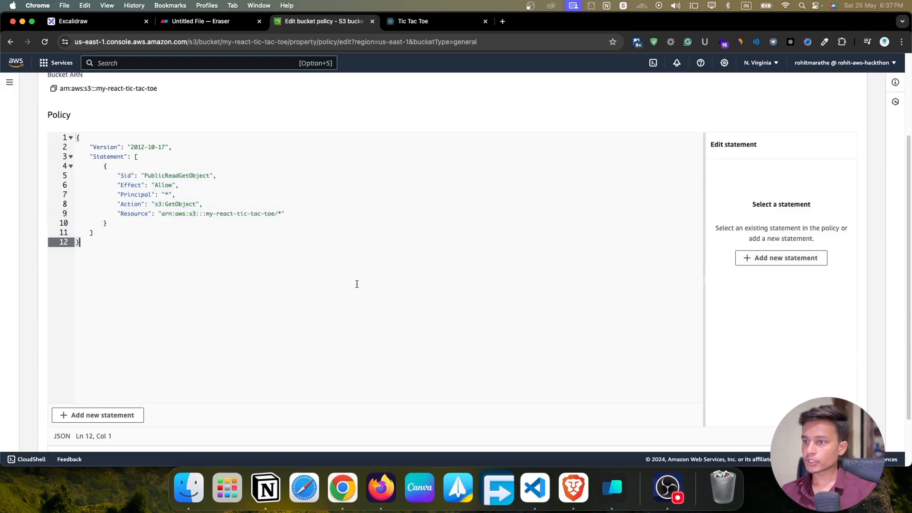
pyautogui.scroll(-3, 356, 284)
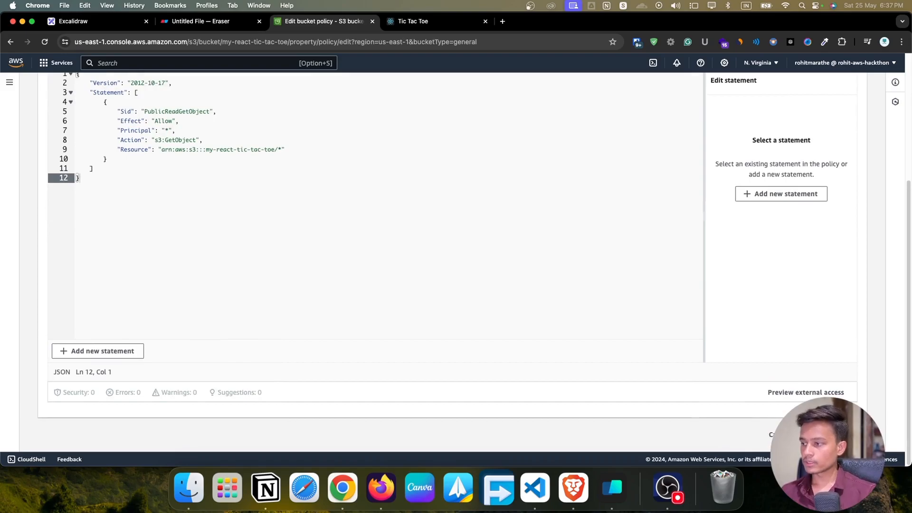
pyautogui.click(836, 435)
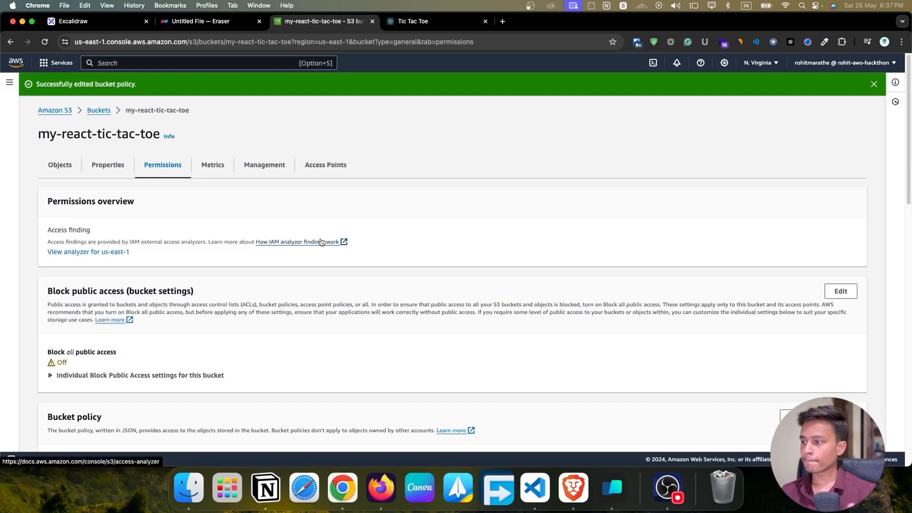
# Add asset-manifest.json, favicon.ico, index.html, manifest.json and the static folder from Finder to the bucket's upload list
pyautogui.click(69, 172)
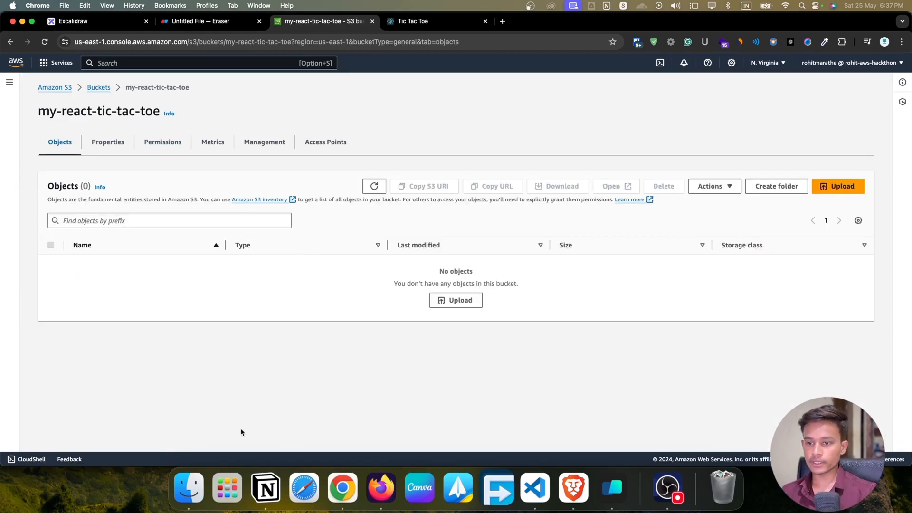
pyautogui.click(189, 488)
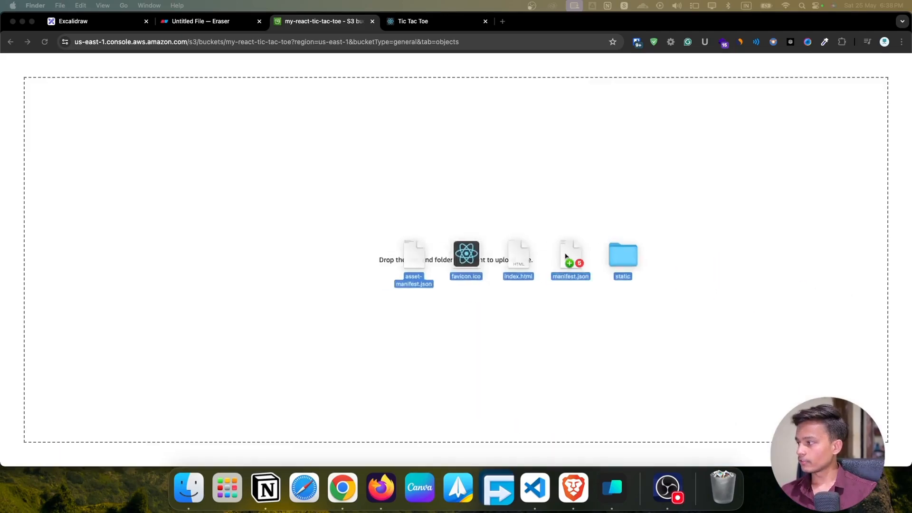
pyautogui.moveTo(417, 254); pyautogui.dragTo(483, 241)
pyautogui.scroll(-3, 226, 187)
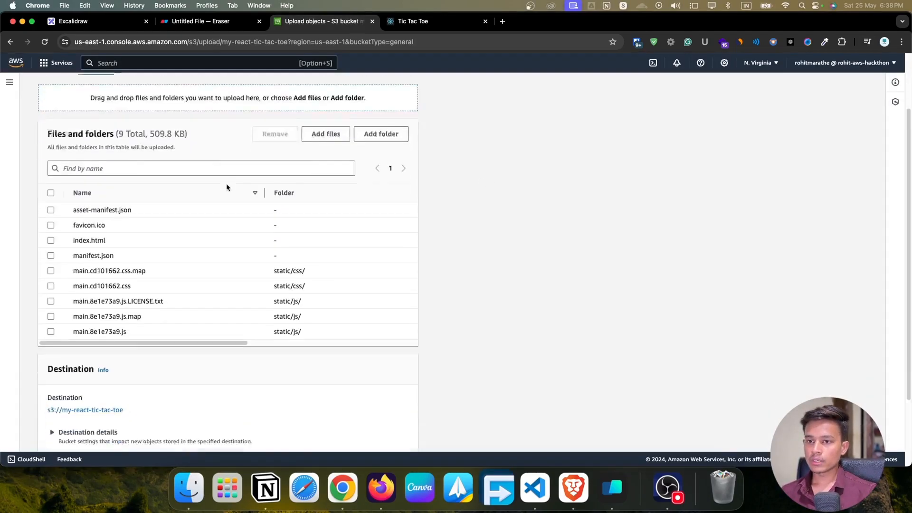
pyautogui.scroll(3, 157, 238)
pyautogui.scroll(-3, 326, 265)
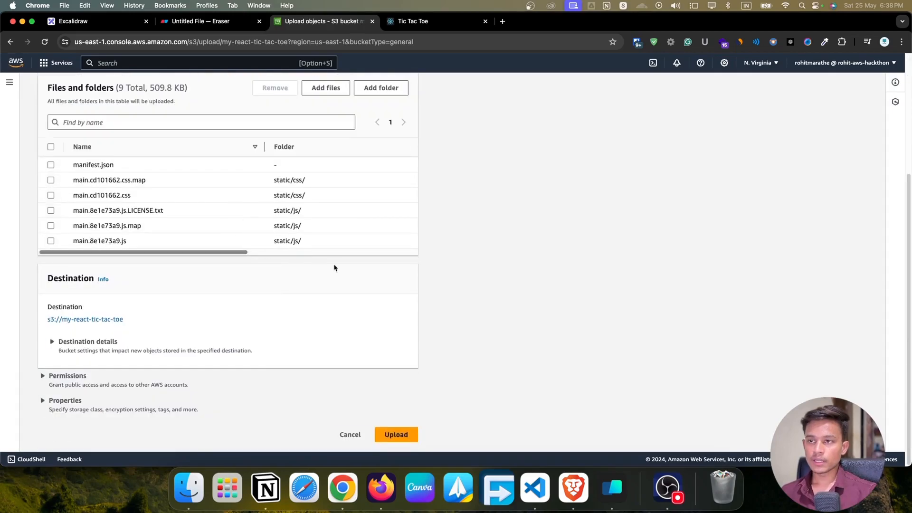
# Upload the listed files to the my-react-tic-tac-toe bucket and open the bucket's static website endpoint
pyautogui.click(390, 434)
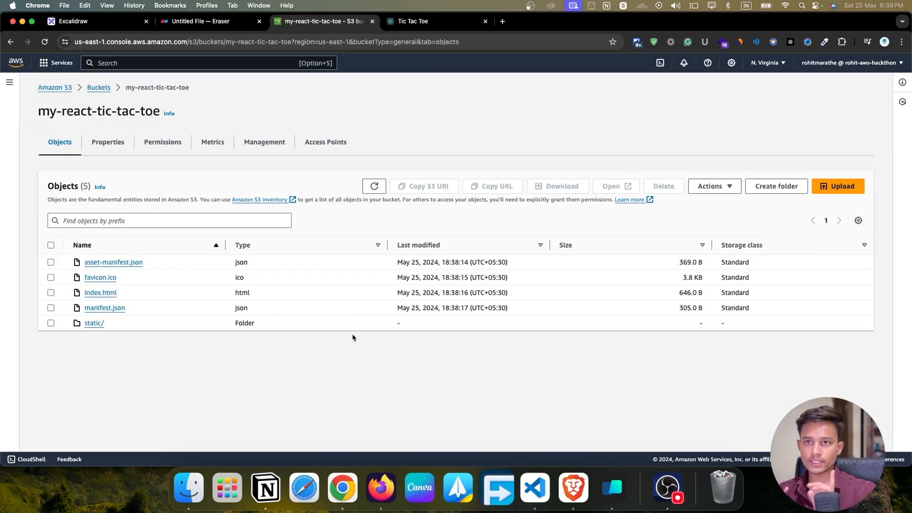
pyautogui.click(108, 141)
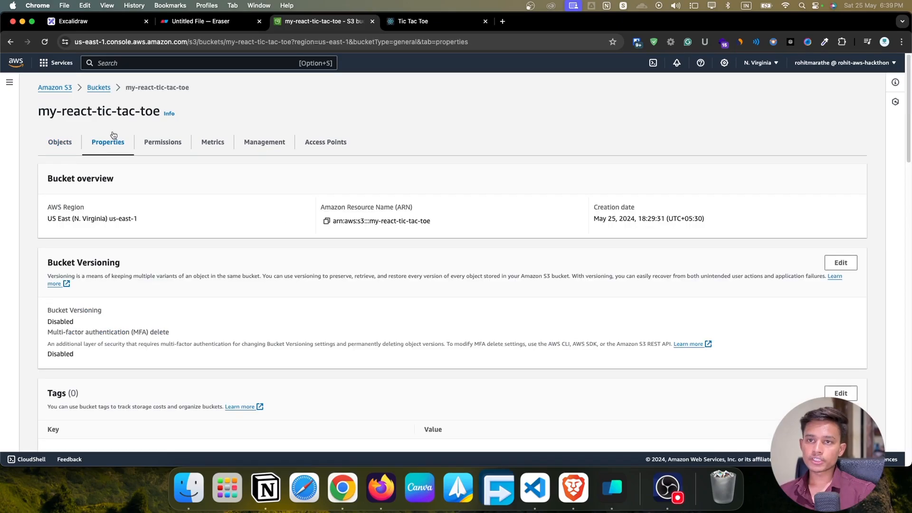
pyautogui.scroll(-3, 190, 151)
pyautogui.scroll(-20, 191, 151)
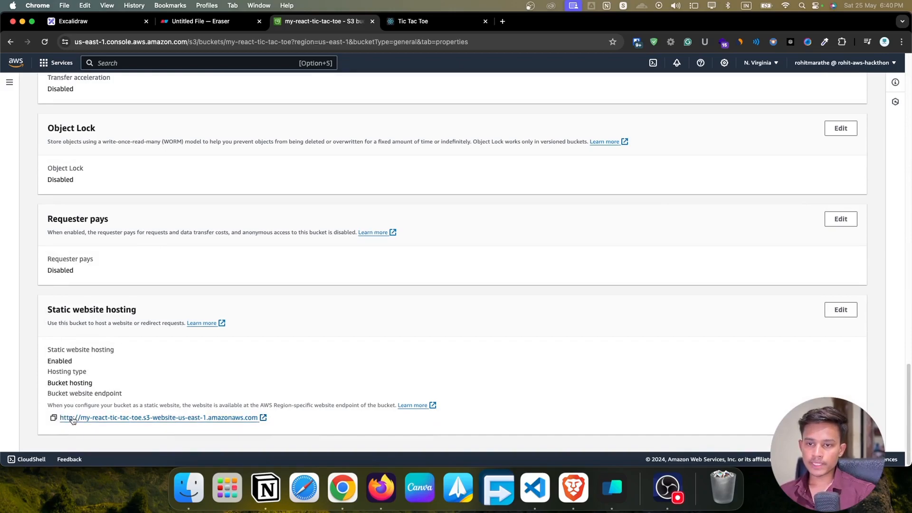
pyautogui.click(102, 418)
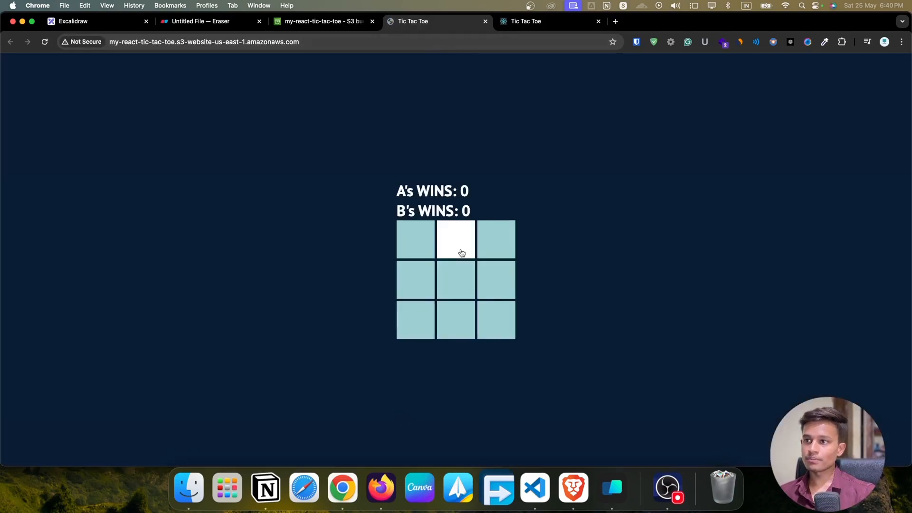
# Test the hosted game by completing the middle row with X, and load the site address in another tab before returning to the finished round
pyautogui.click(417, 247)
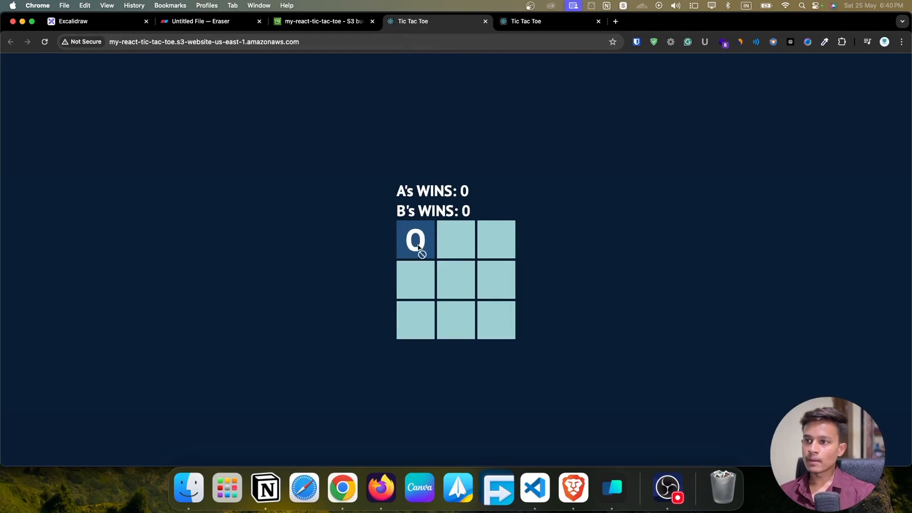
pyautogui.click(456, 279)
pyautogui.click(496, 320)
pyautogui.click(455, 320)
pyautogui.click(415, 319)
pyautogui.click(416, 280)
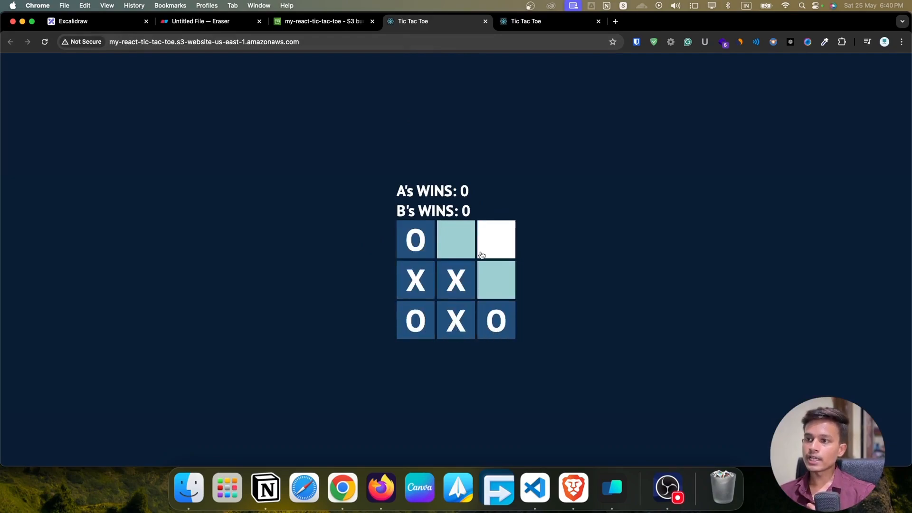
pyautogui.click(481, 255)
pyautogui.moveTo(101, 42); pyautogui.dragTo(148, 88)
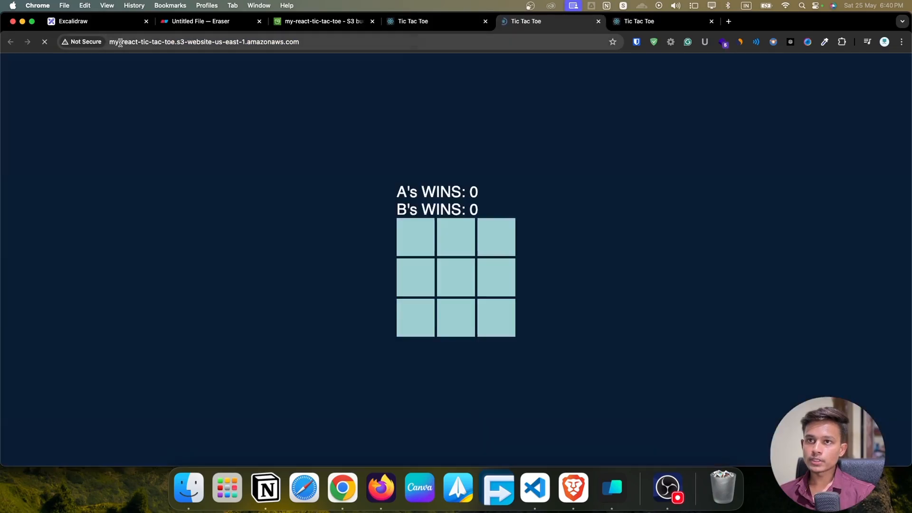
pyautogui.click(390, 23)
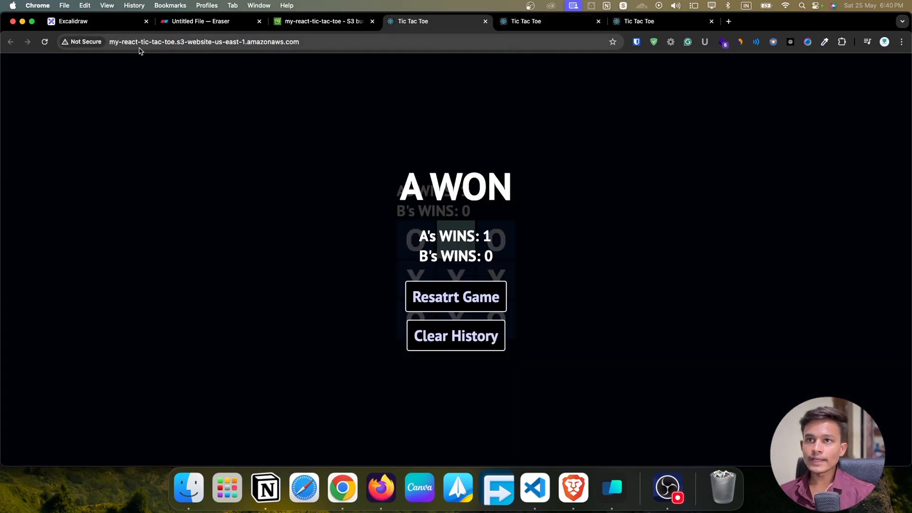